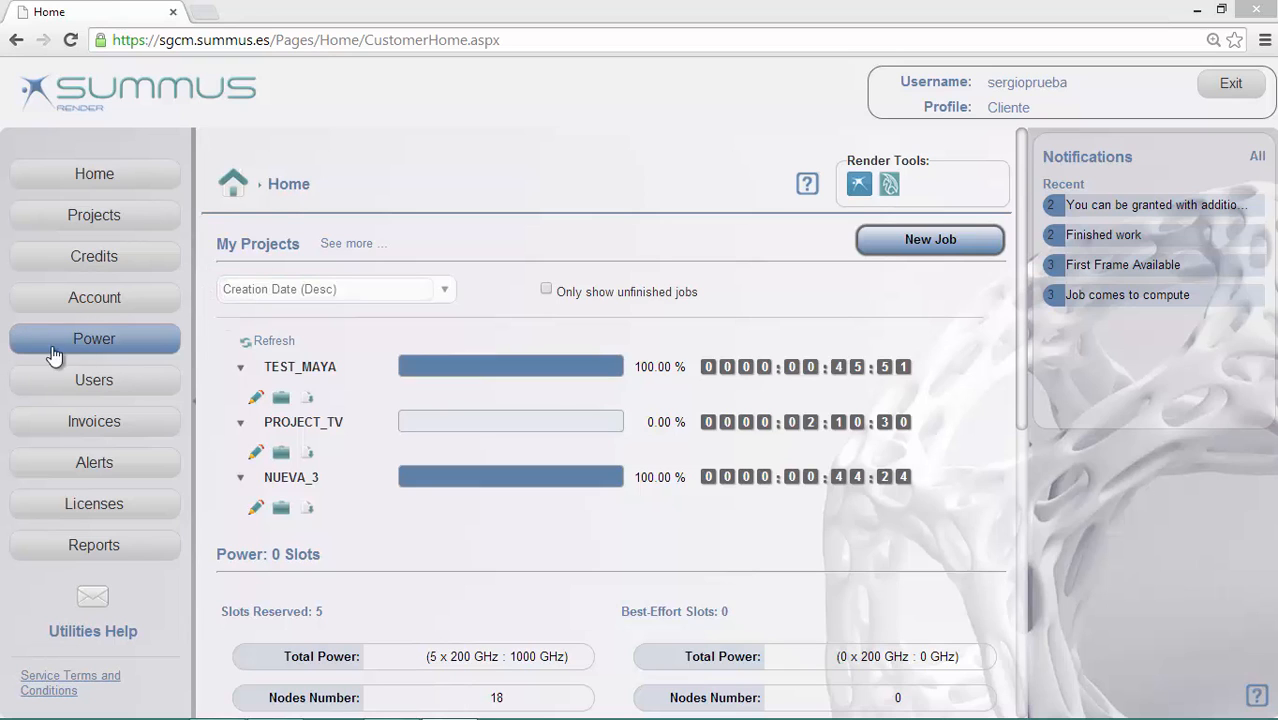
# Open the Power section and review the existing reservations and the slot consumption price table.
pyautogui.click(105, 343)
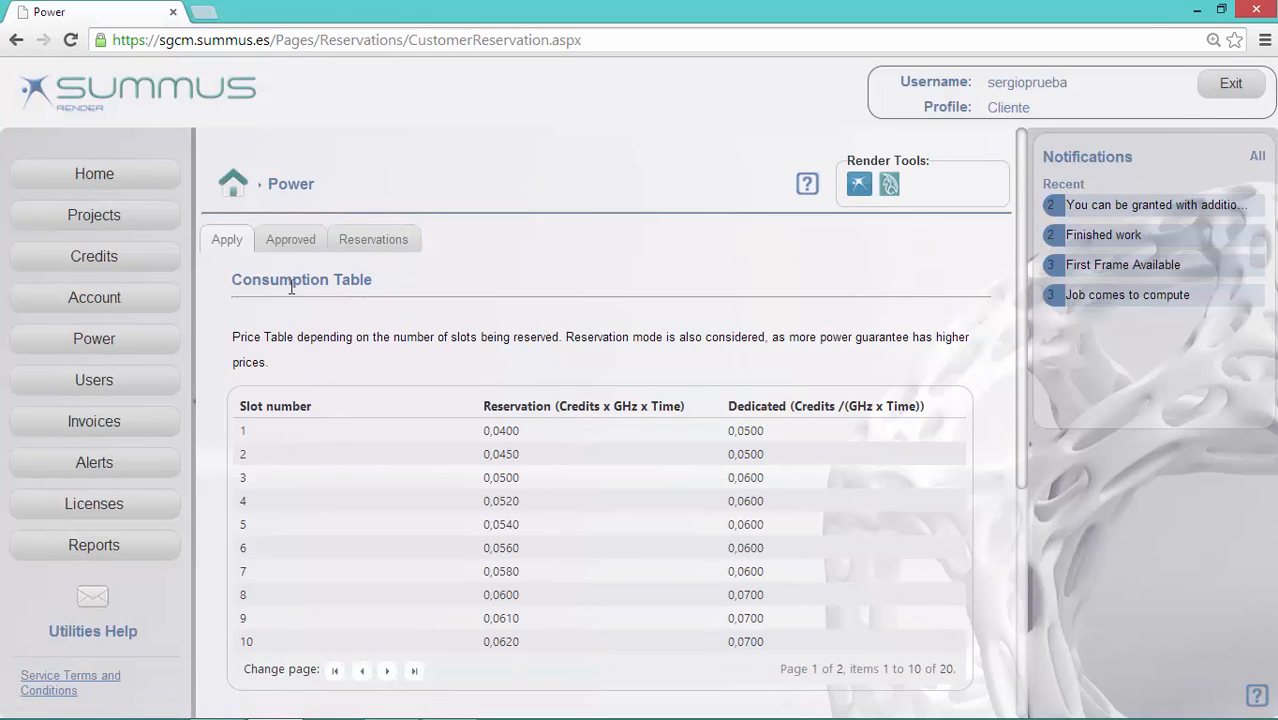
pyautogui.click(403, 243)
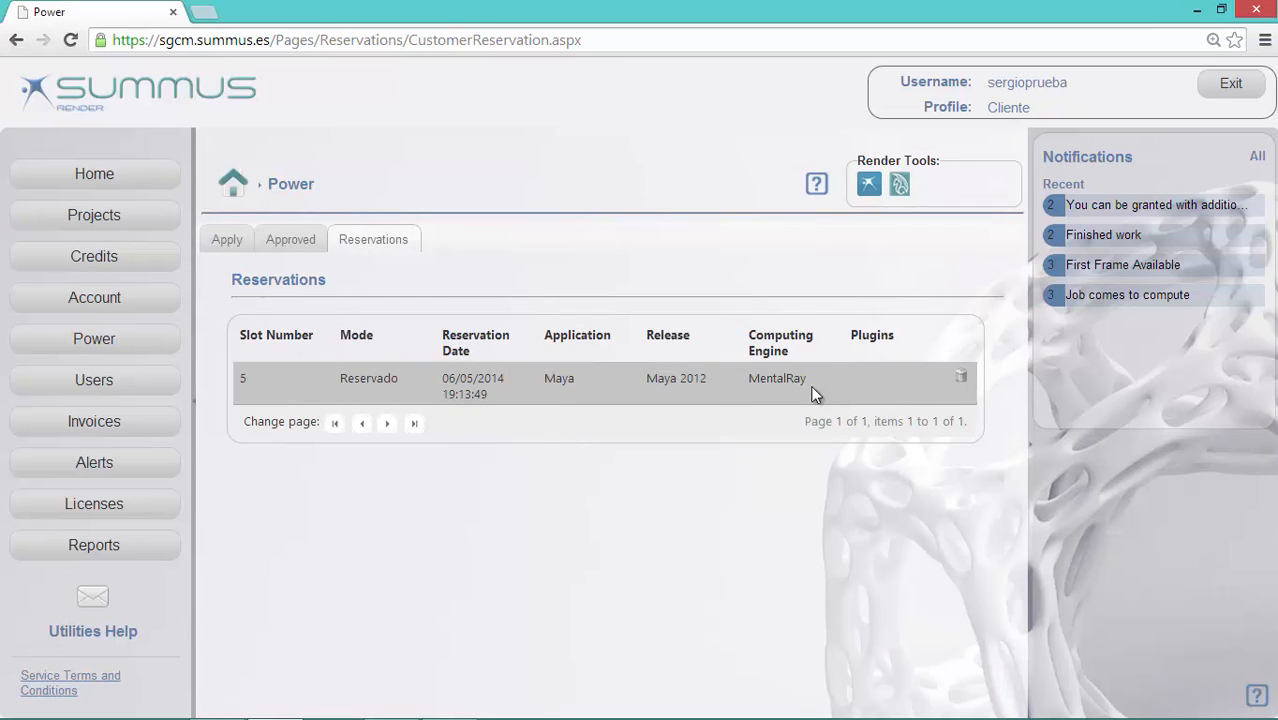
pyautogui.click(216, 240)
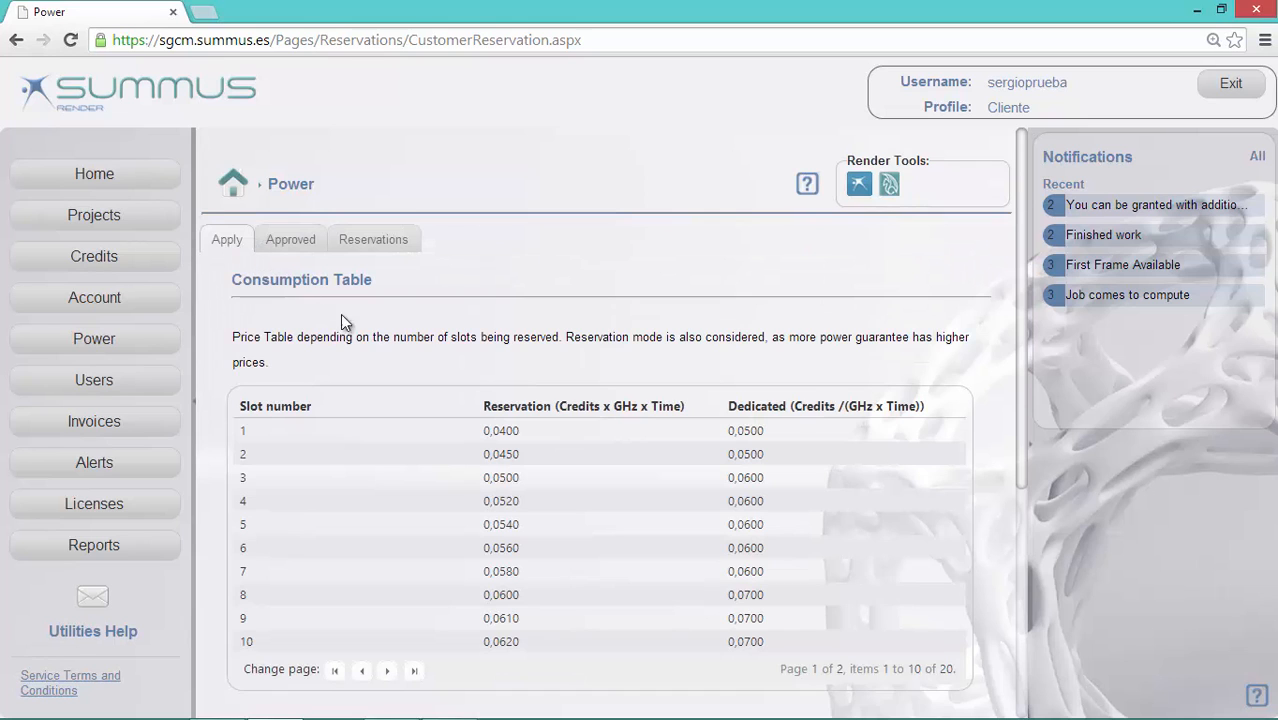
pyautogui.scroll(-2, 420, 345)
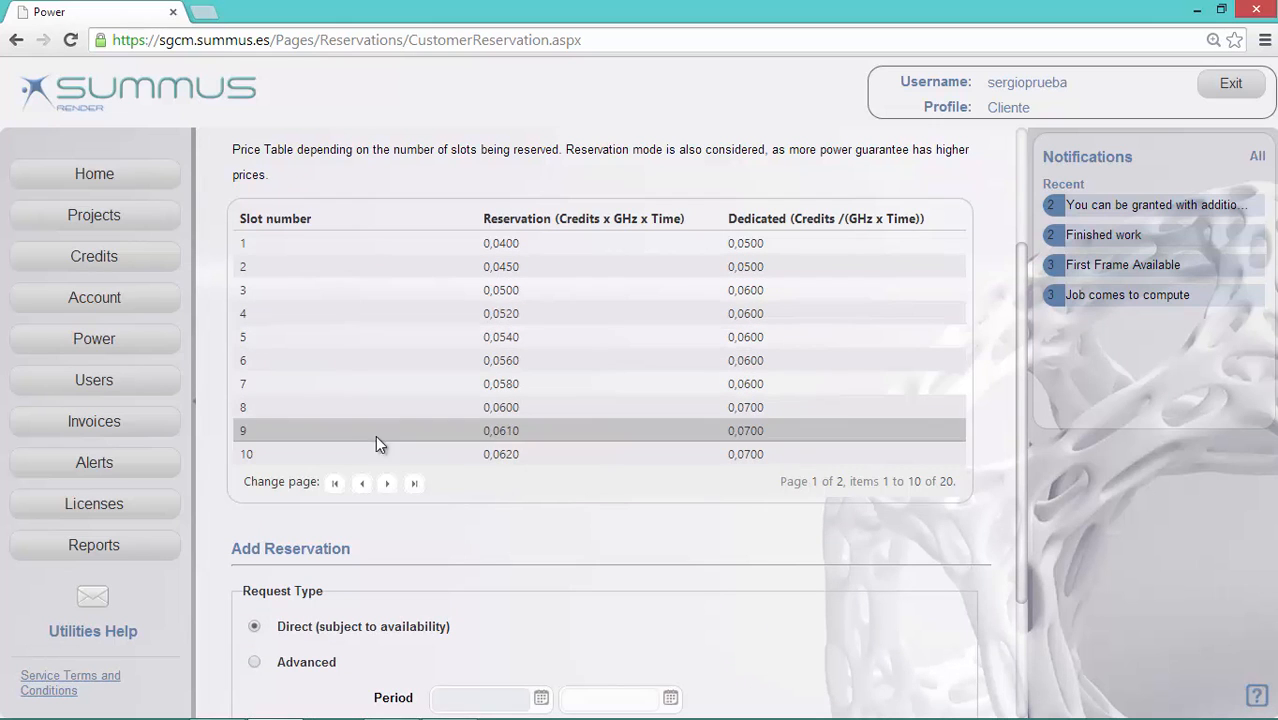
pyautogui.scroll(-2, 365, 400)
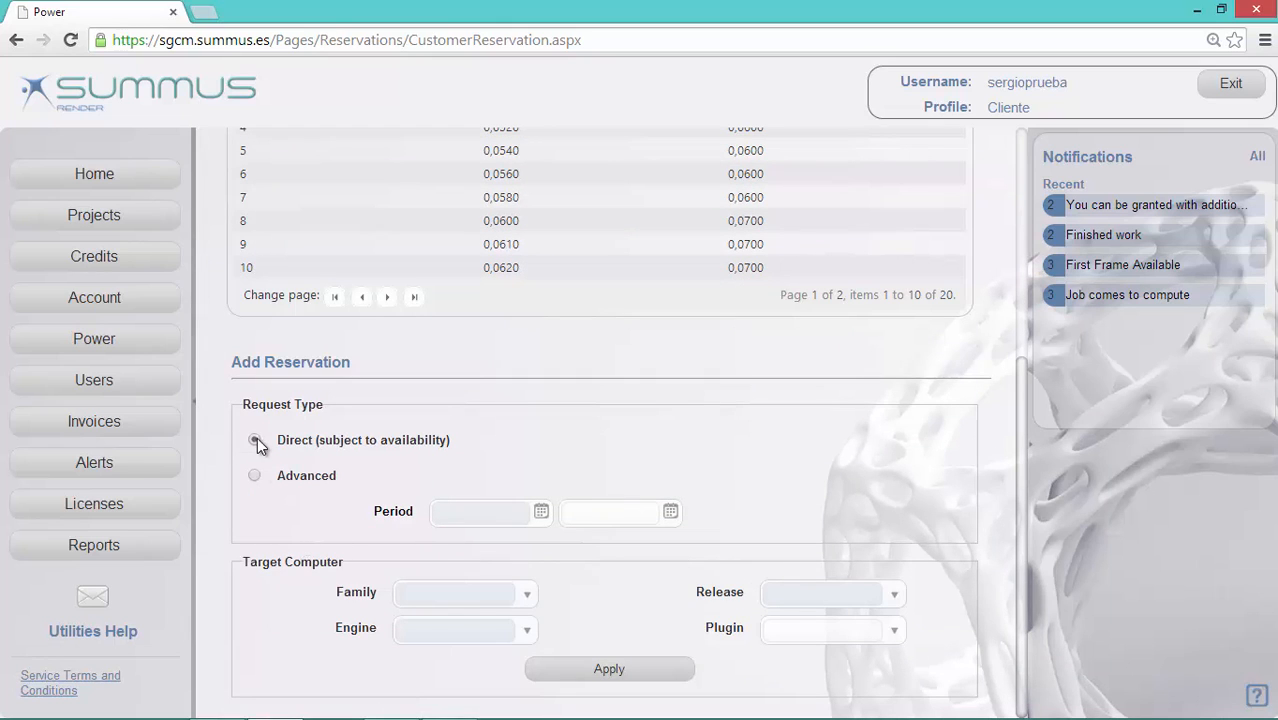
# Apply a target computer for the direct reservation: family Maya, release Maya 2012, engine MentalRay, with no plugin.
pyautogui.click(527, 594)
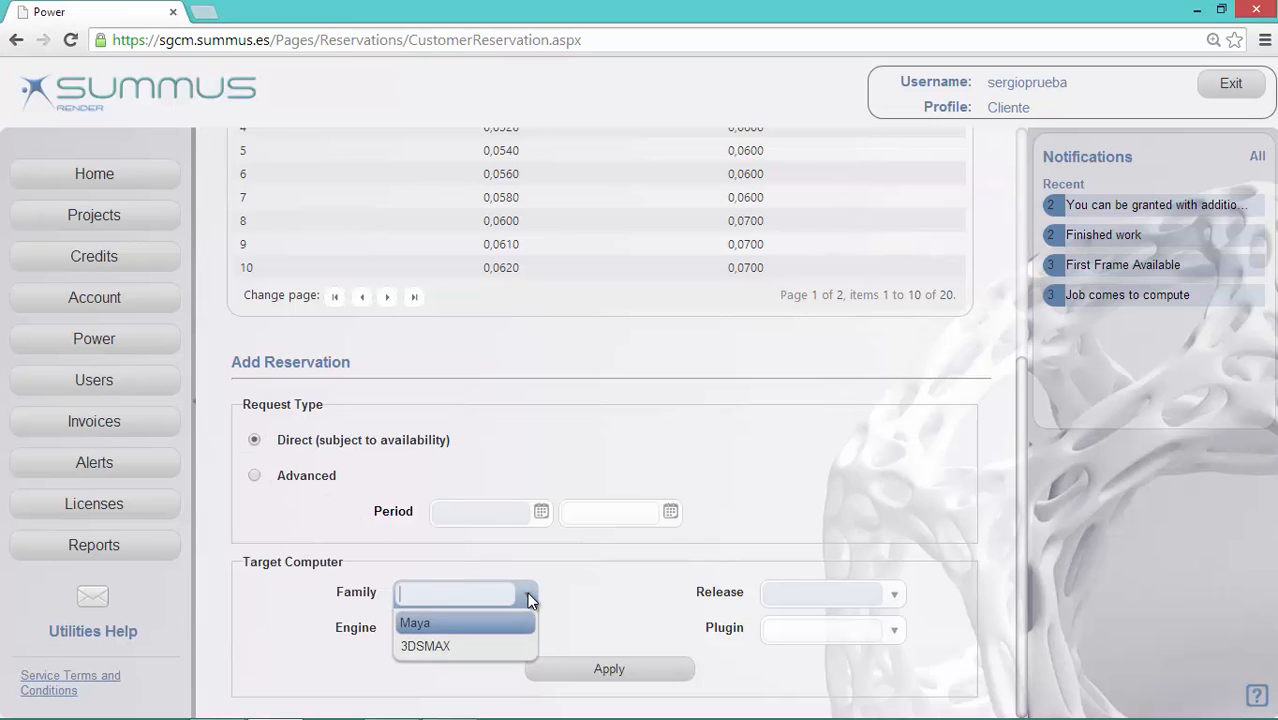
pyautogui.click(442, 627)
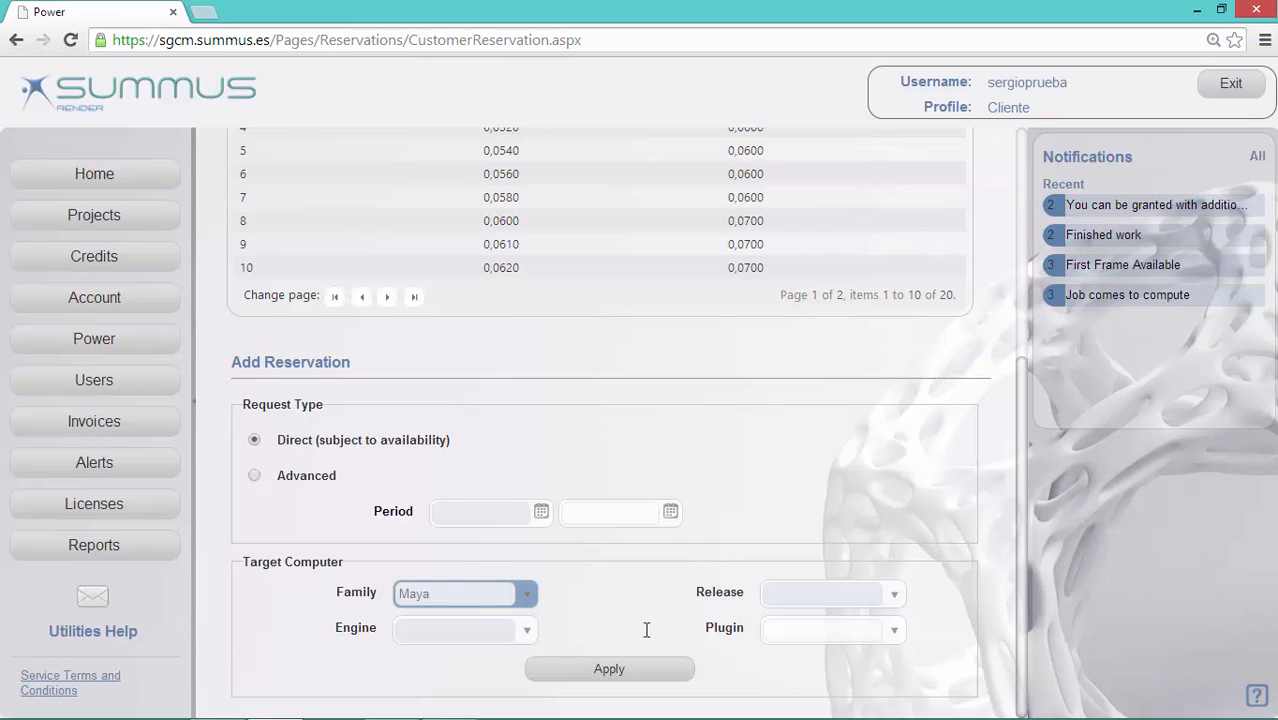
pyautogui.click(890, 596)
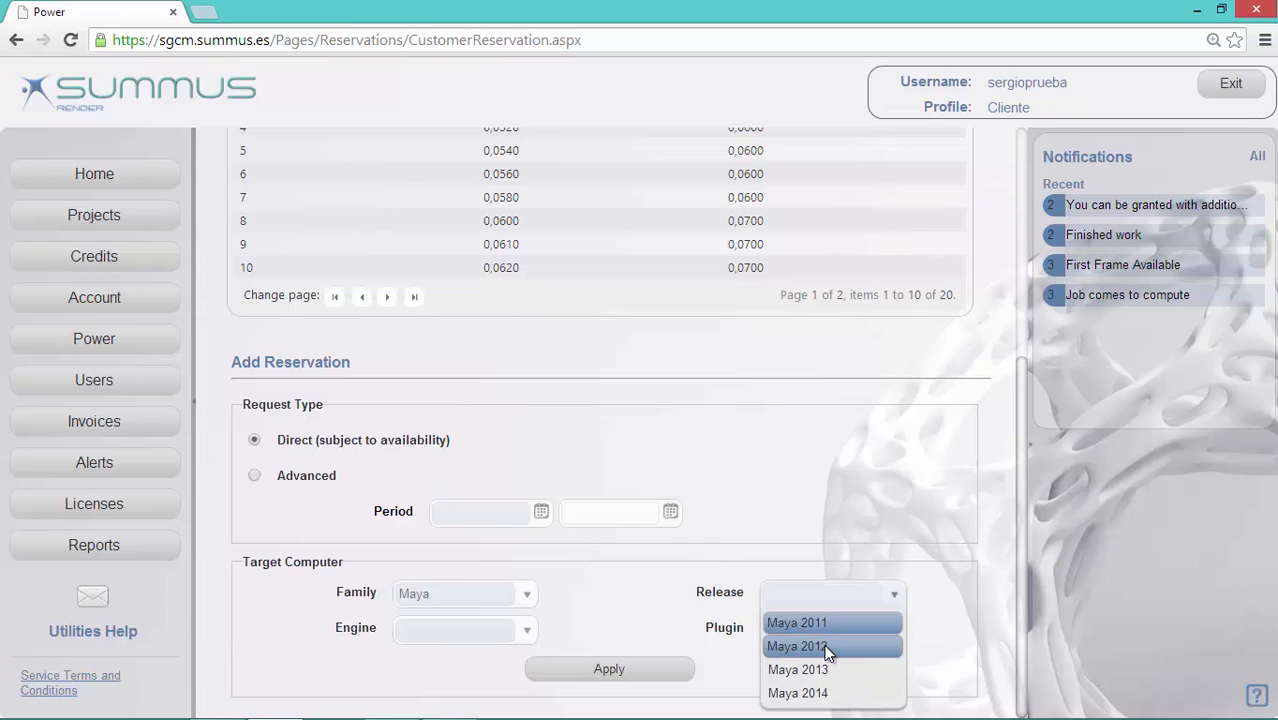
pyautogui.click(828, 648)
pyautogui.click(523, 628)
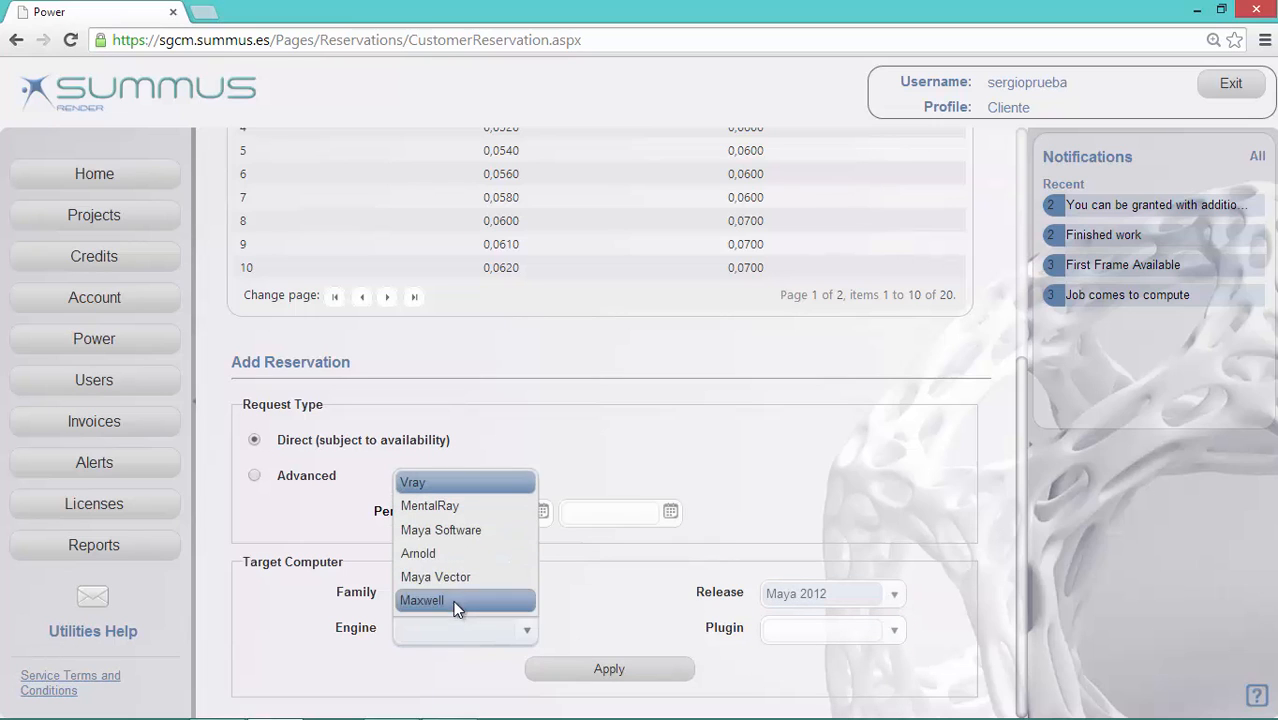
pyautogui.click(453, 510)
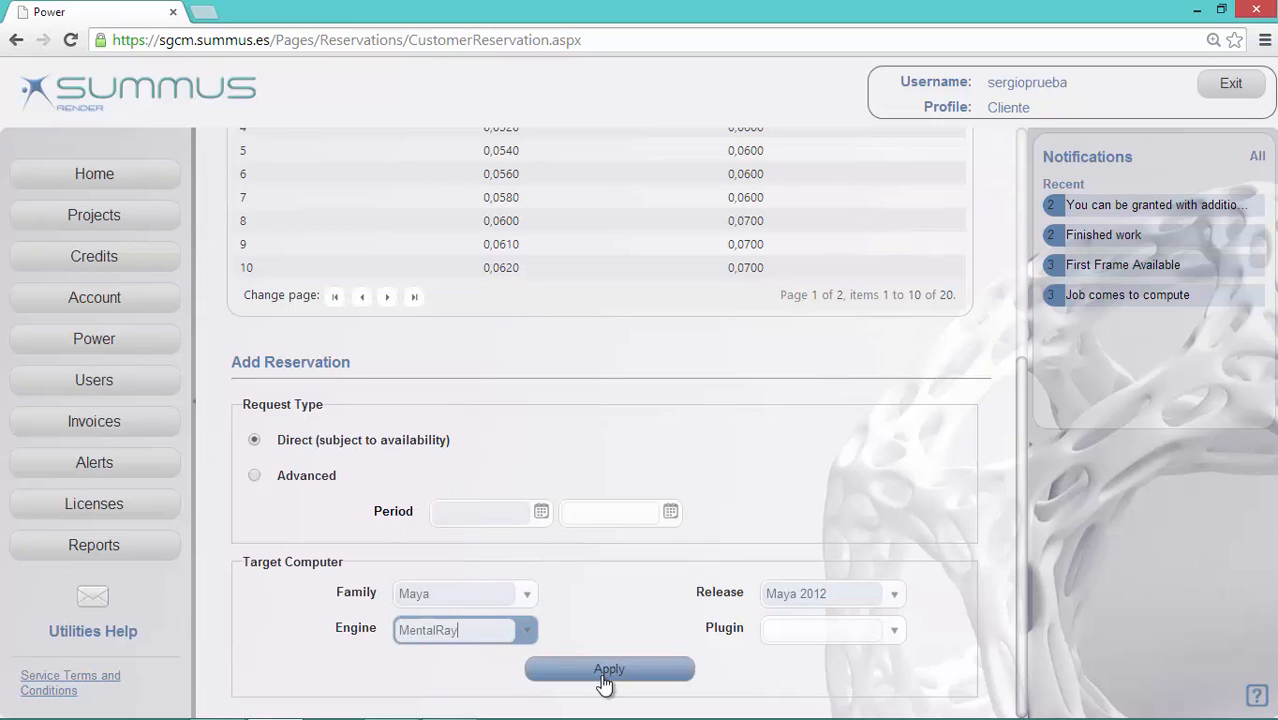
pyautogui.click(892, 638)
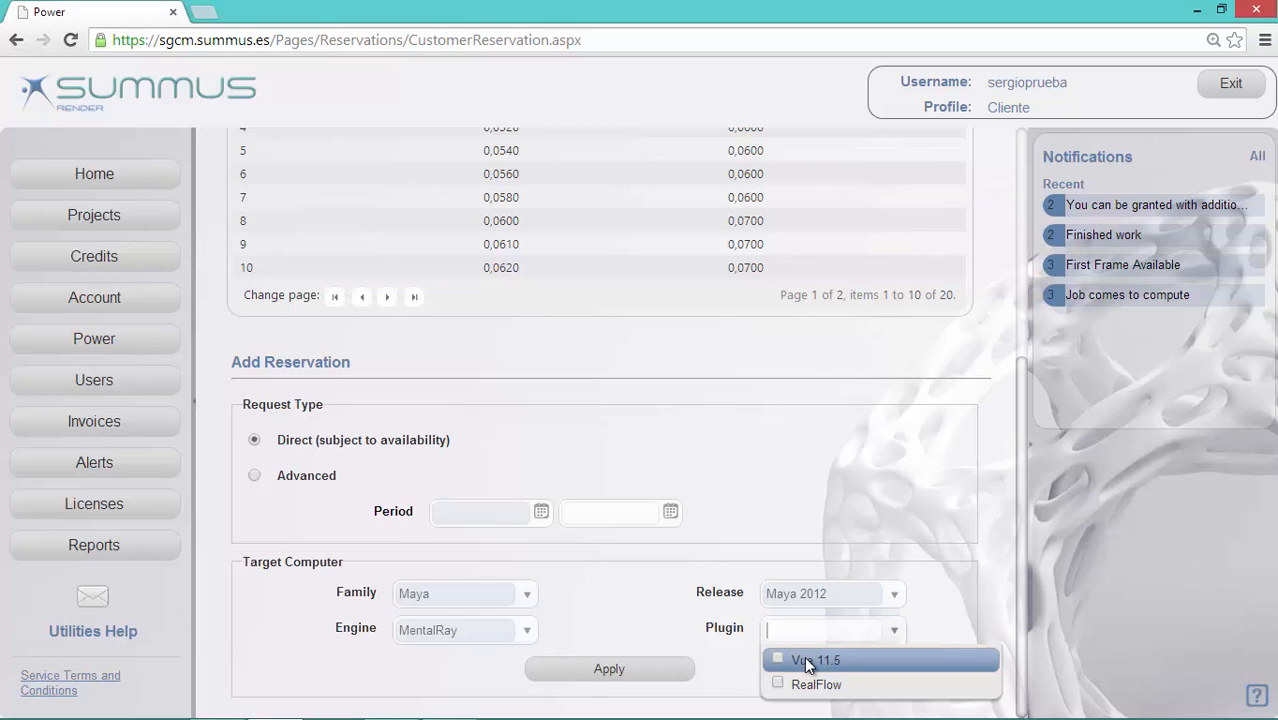
pyautogui.click(627, 673)
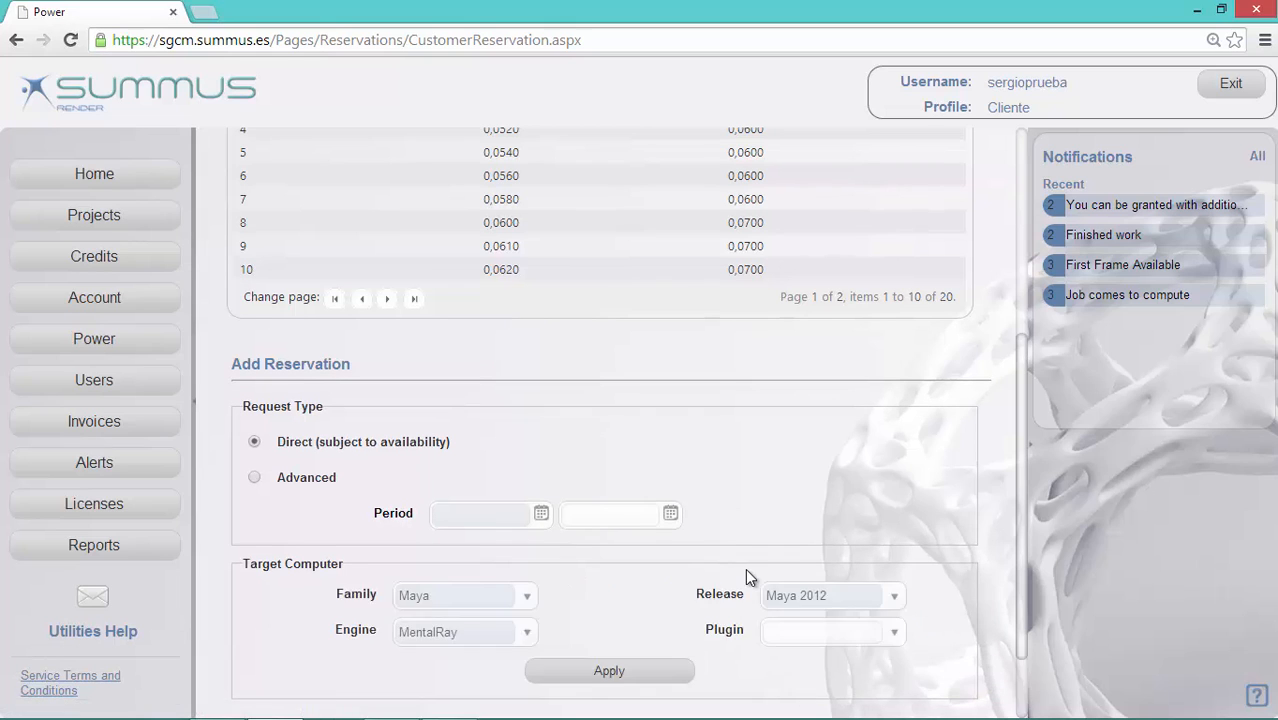
# Reserve 3 slots in Reserved mode, confirm the new reservation, and check it in the reservations list.
pyautogui.scroll(-2, 747, 567)
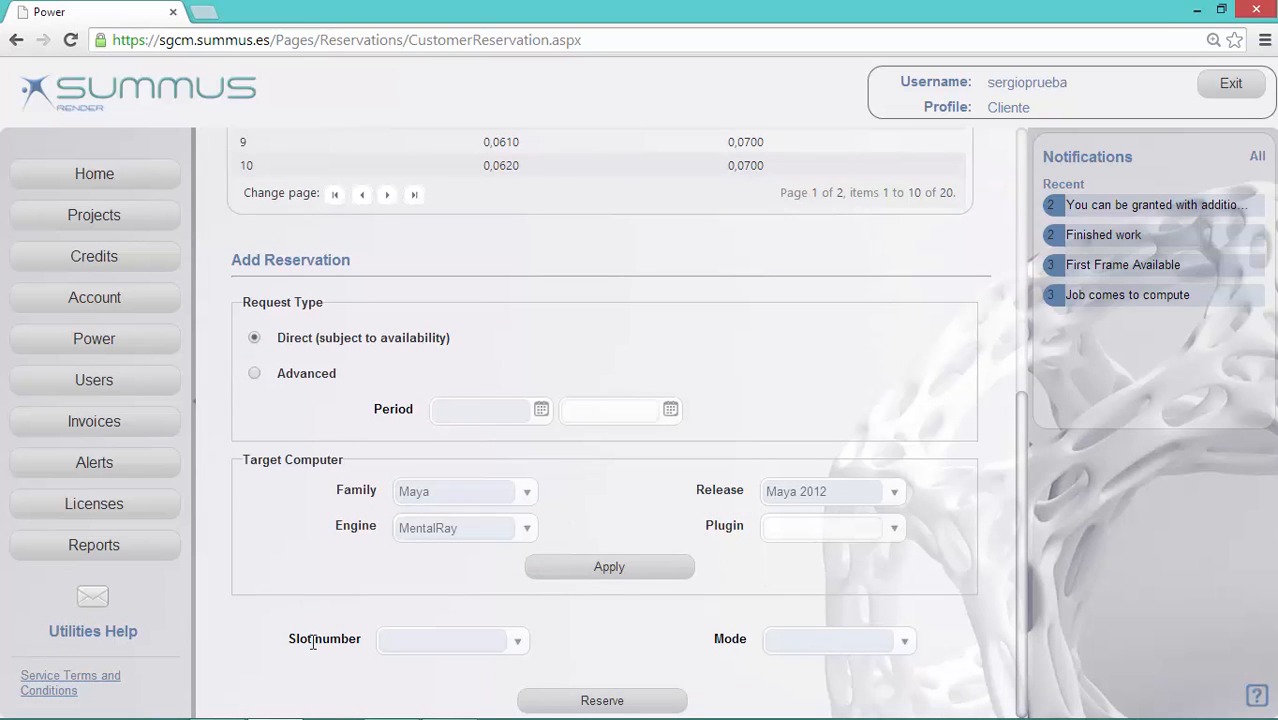
pyautogui.click(525, 628)
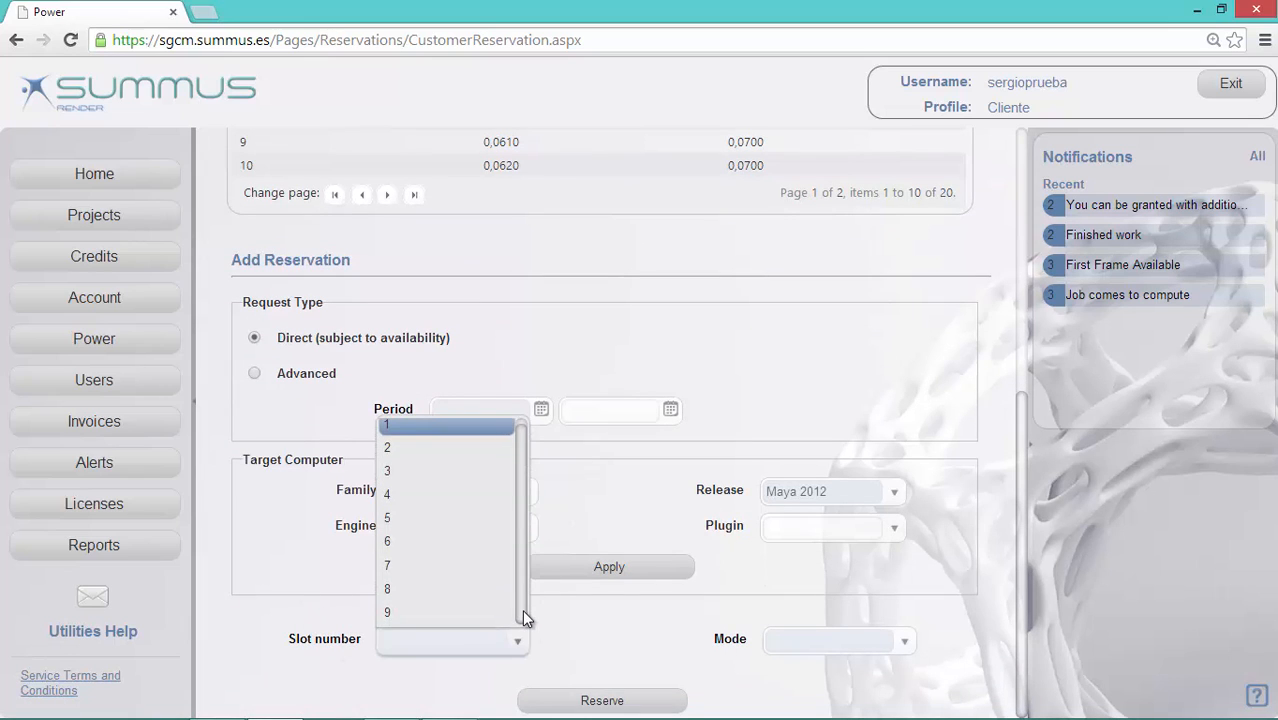
pyautogui.click(404, 477)
pyautogui.click(903, 648)
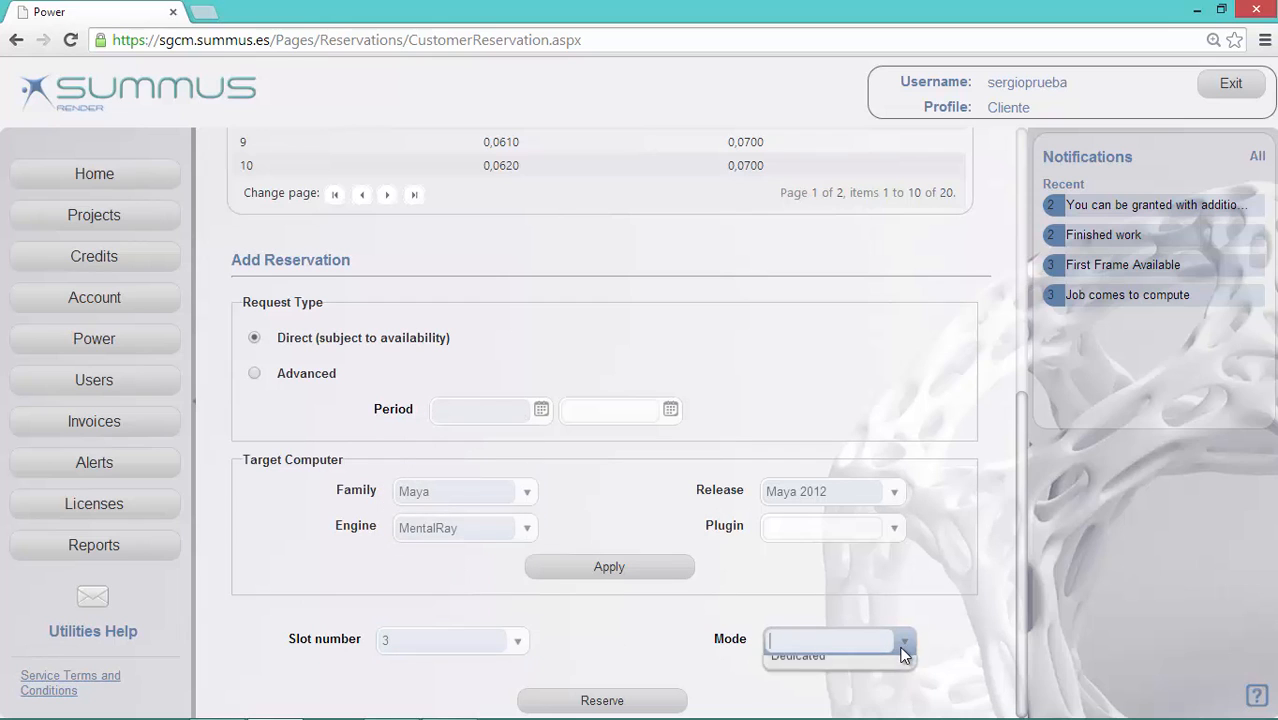
pyautogui.click(830, 670)
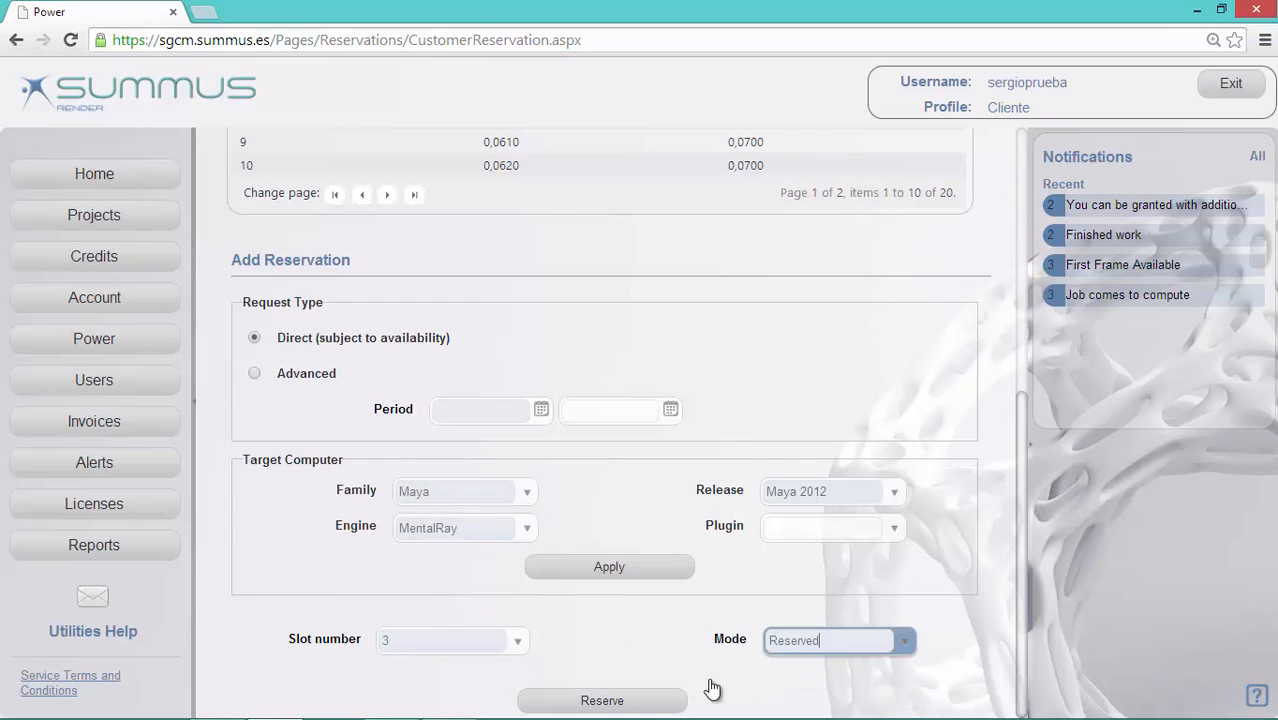
pyautogui.click(620, 701)
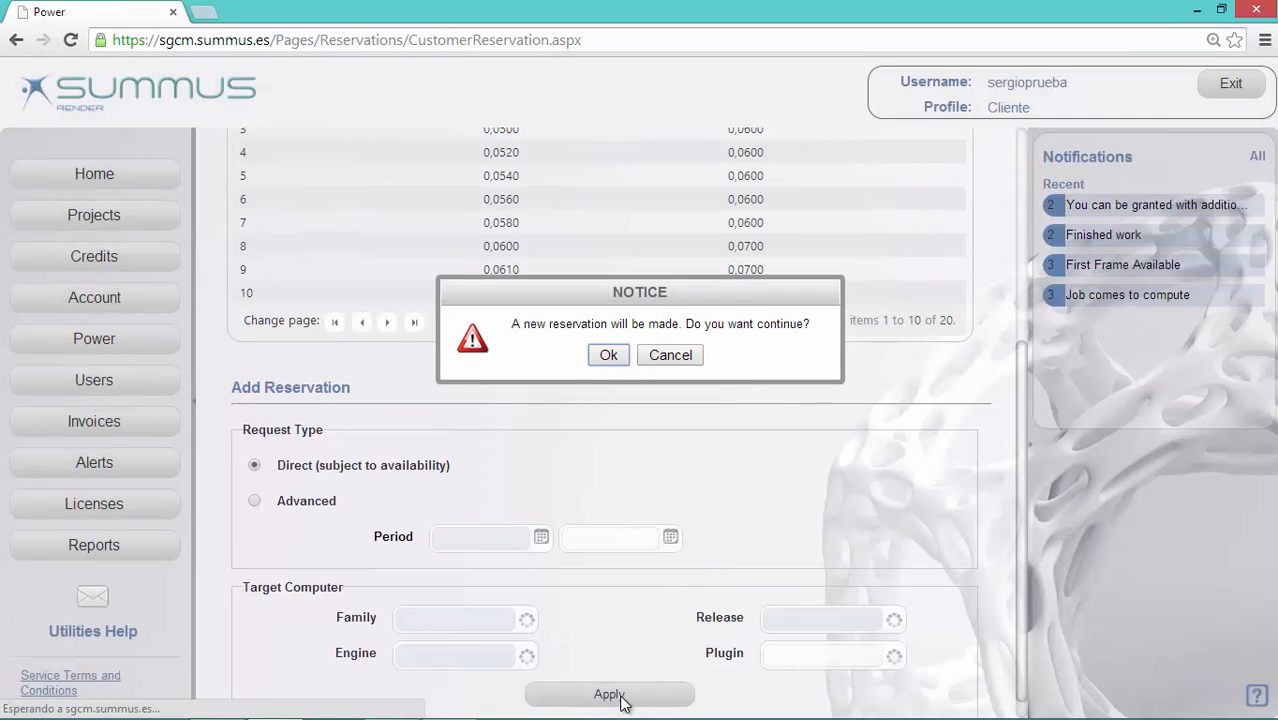
pyautogui.click(607, 356)
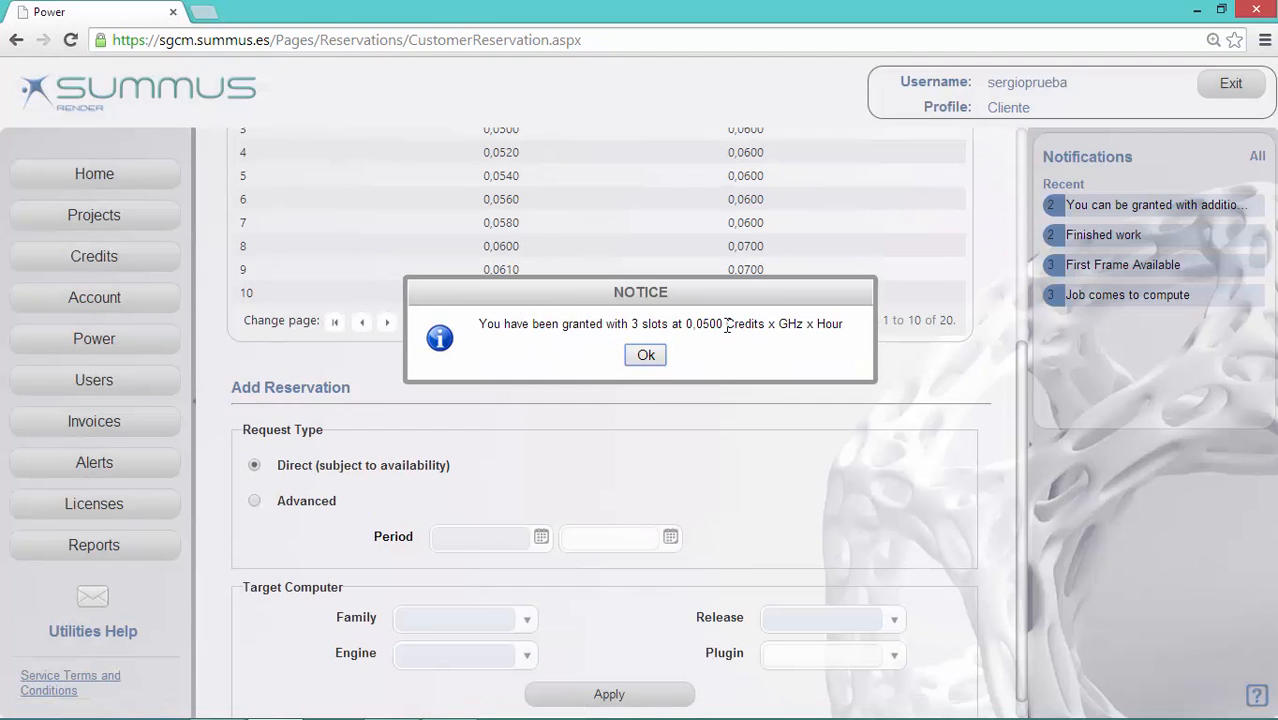
pyautogui.click(646, 356)
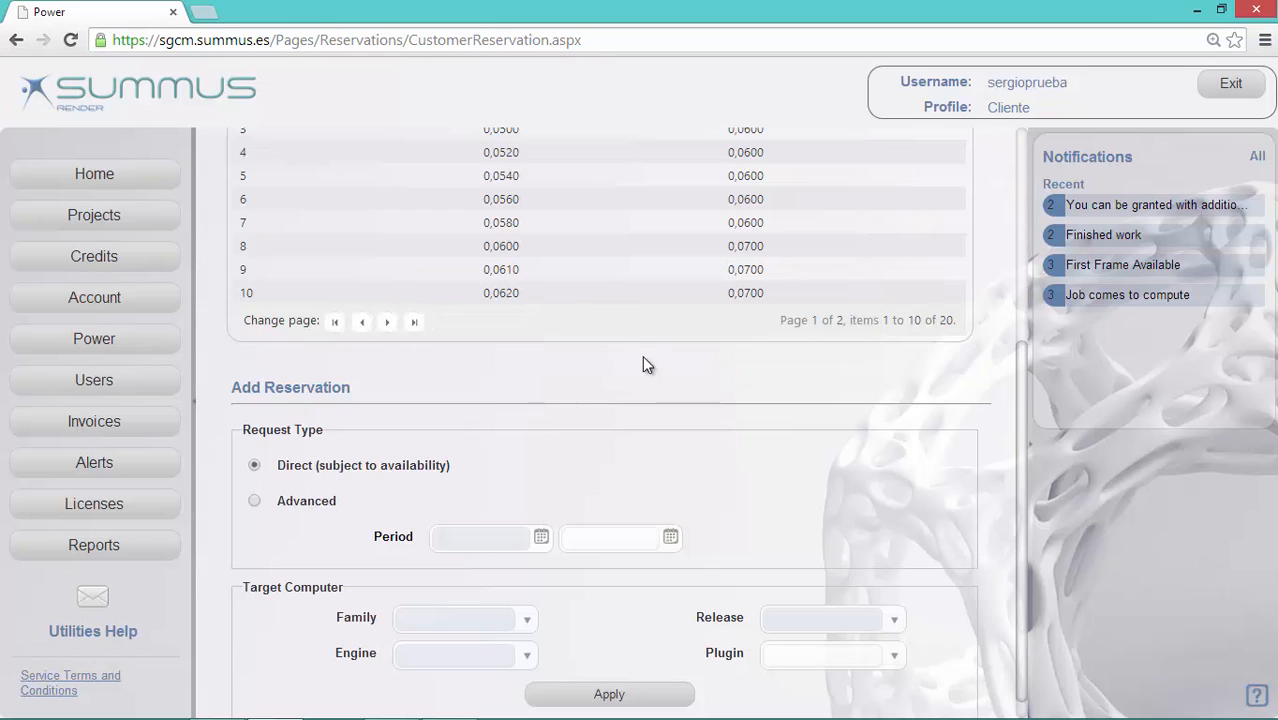
pyautogui.click(390, 250)
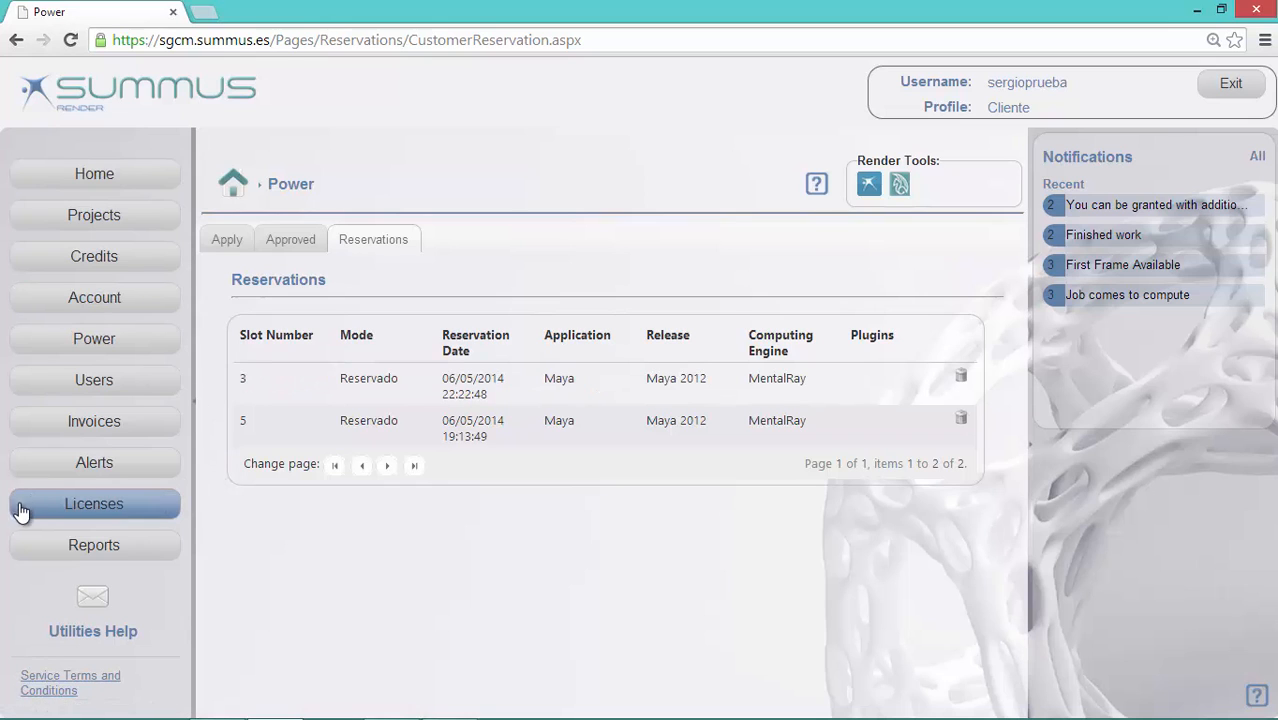
# Create a new license of type Computing Engine in the Licenses section, with Arnold as its render engine.
pyautogui.click(116, 505)
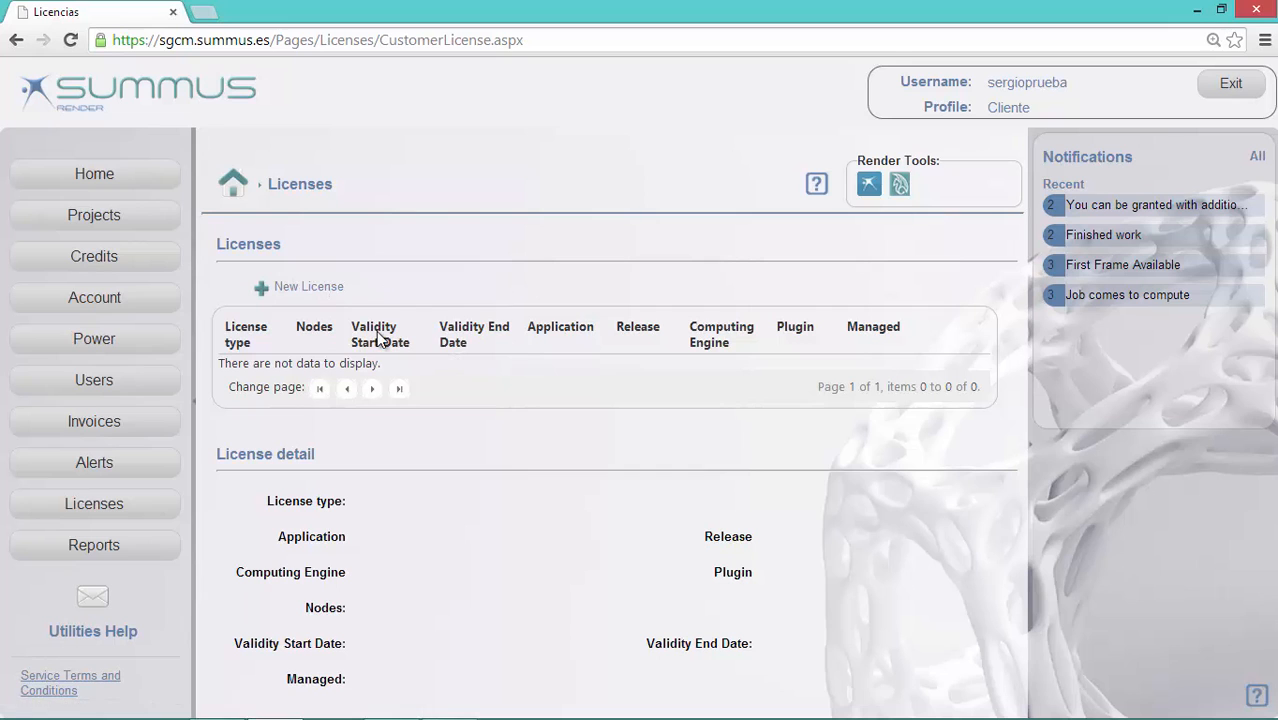
pyautogui.click(309, 292)
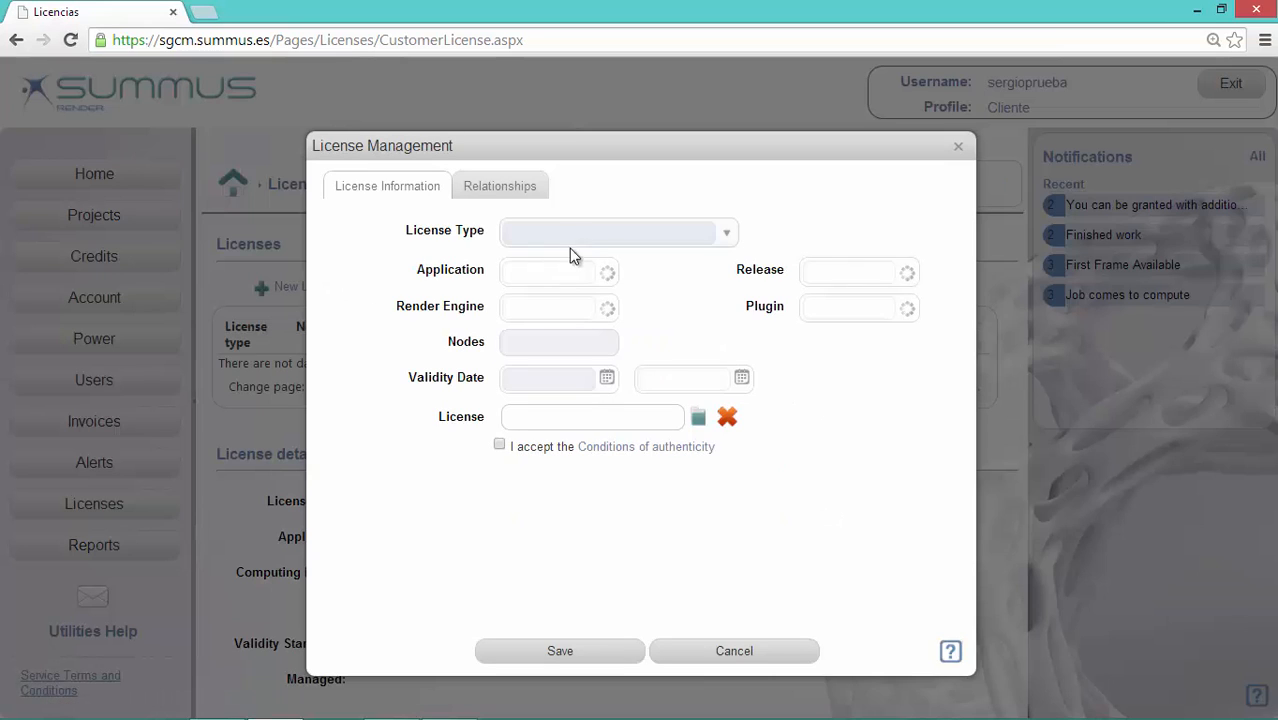
pyautogui.click(728, 233)
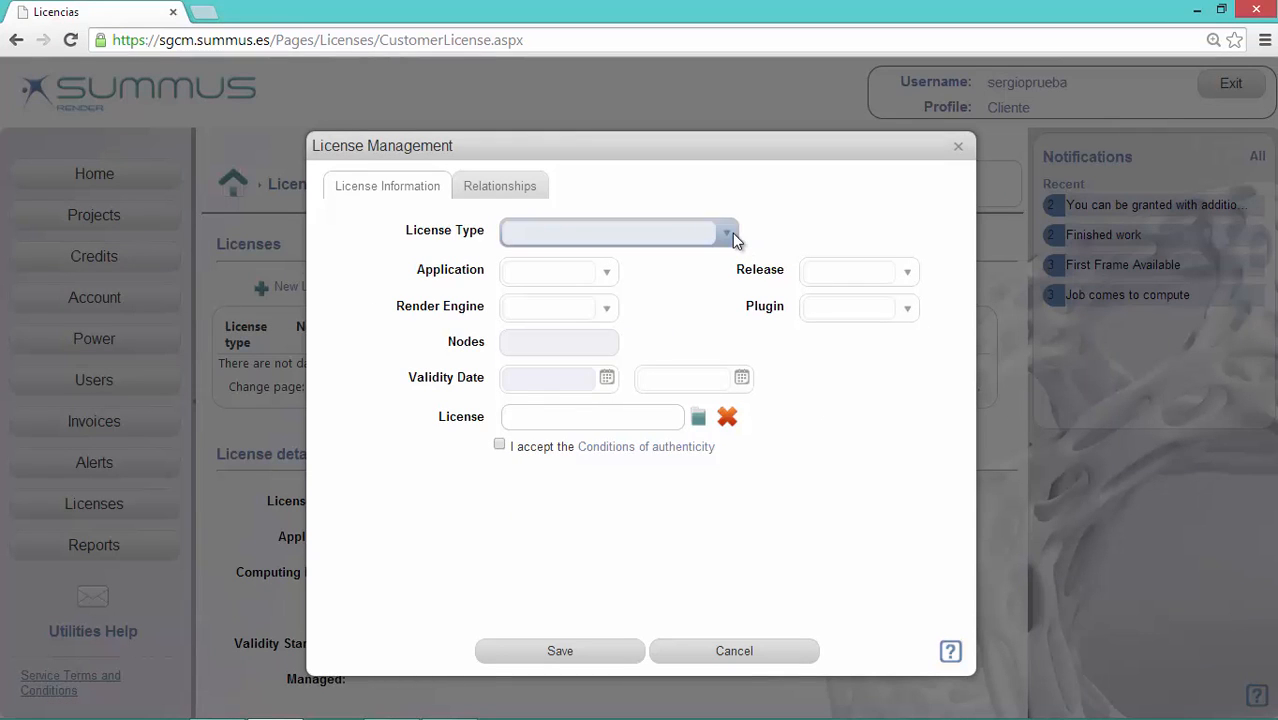
pyautogui.moveTo(731, 262)
pyautogui.mouseDown()
pyautogui.moveTo(731, 291)
pyautogui.moveTo(729, 255)
pyautogui.mouseUp()
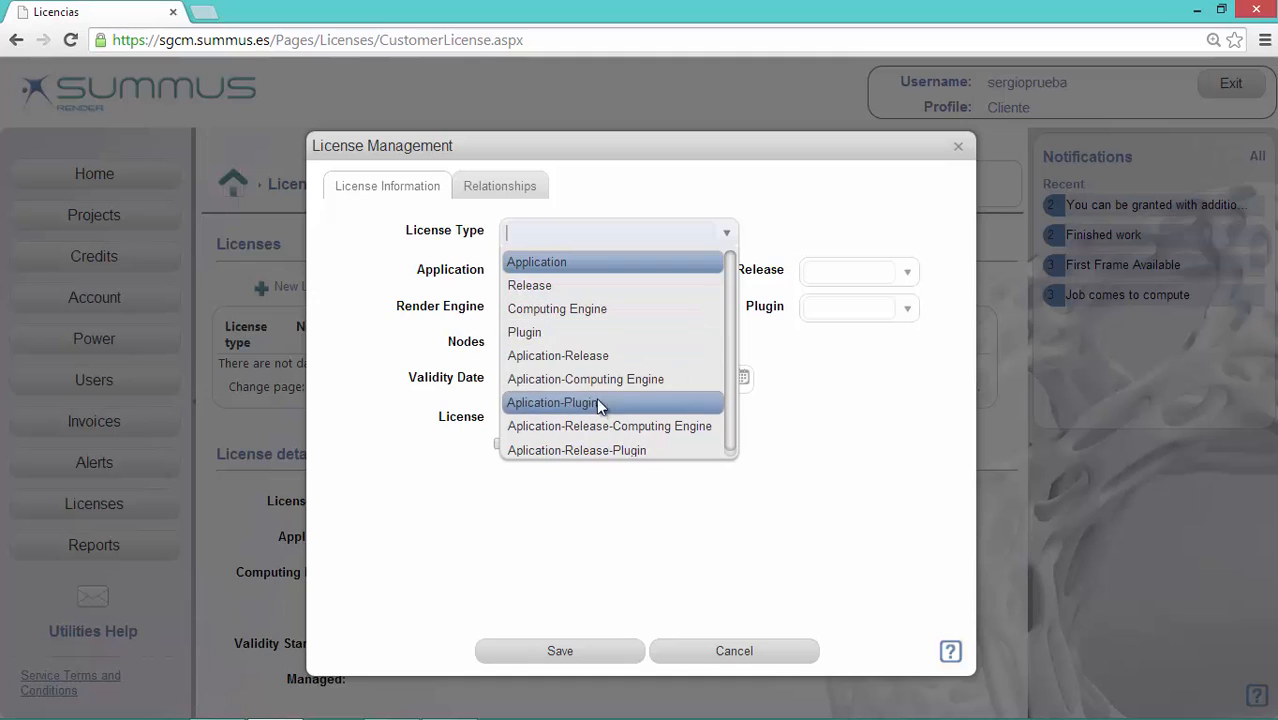
pyautogui.click(564, 309)
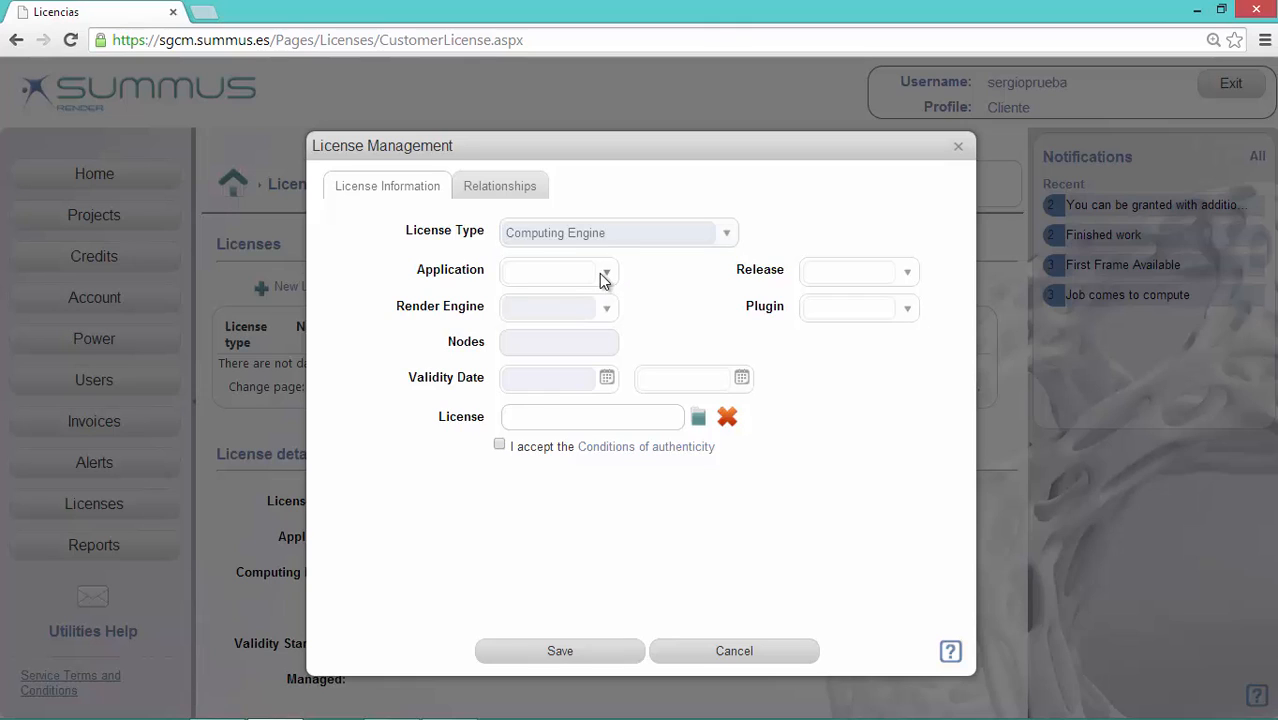
pyautogui.click(605, 308)
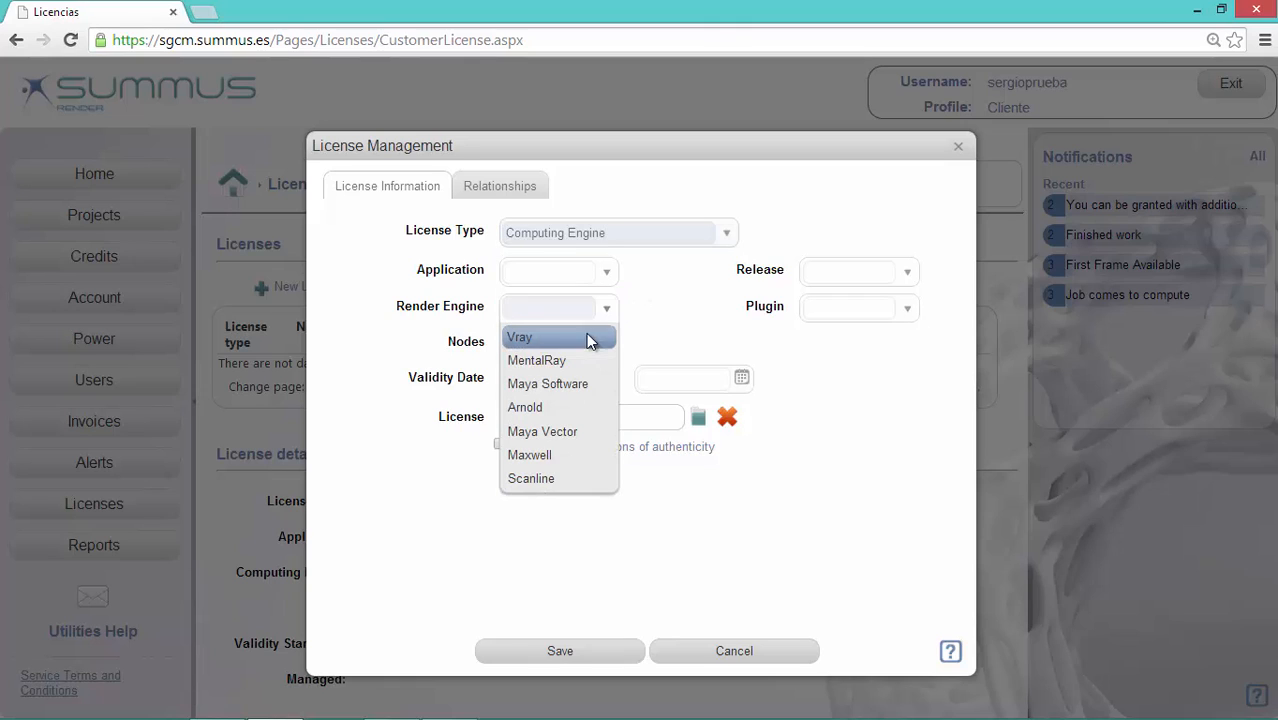
pyautogui.click(563, 405)
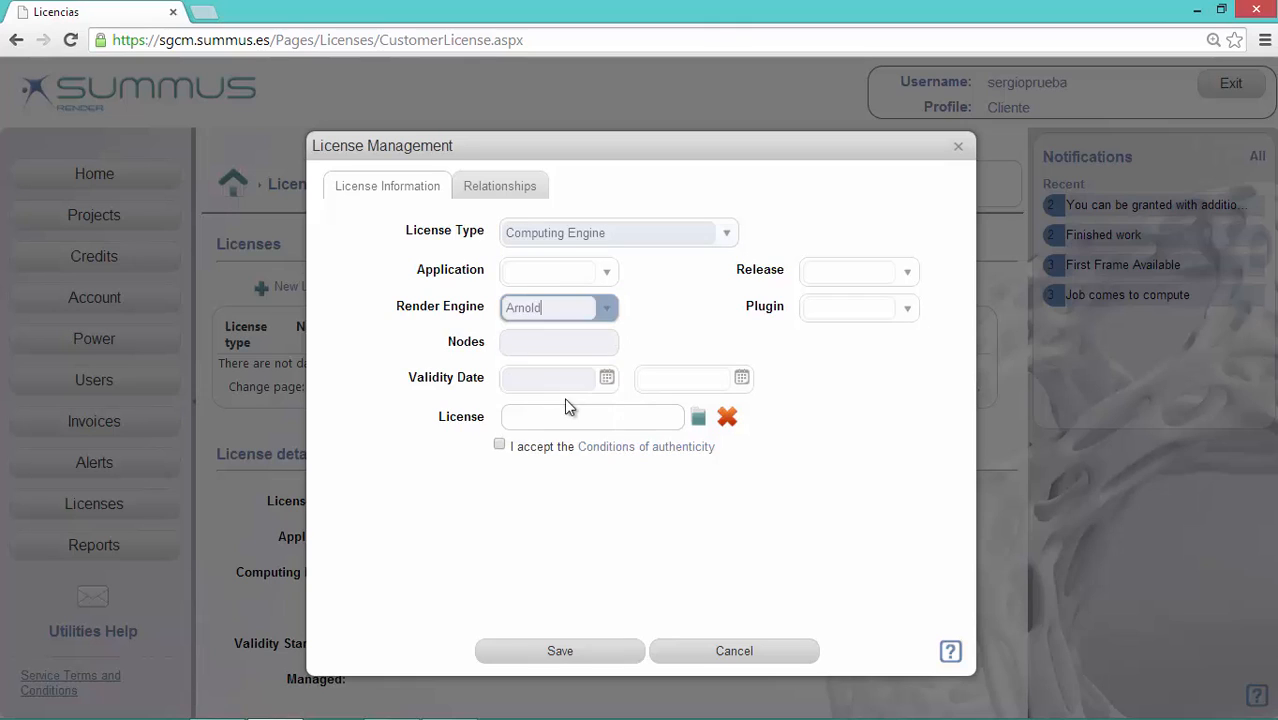
# Set the license's nodes to 50 and its validity start date to 01/01/2014.
pyautogui.click(604, 345)
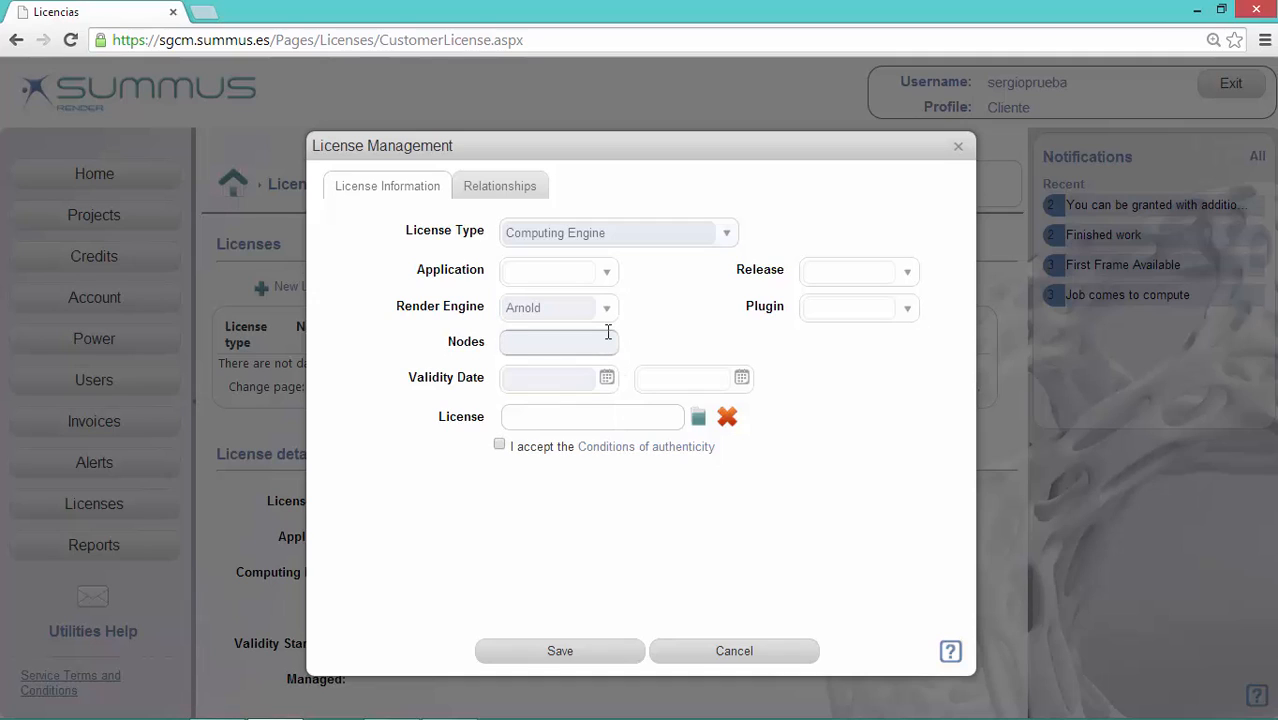
pyautogui.click(576, 376)
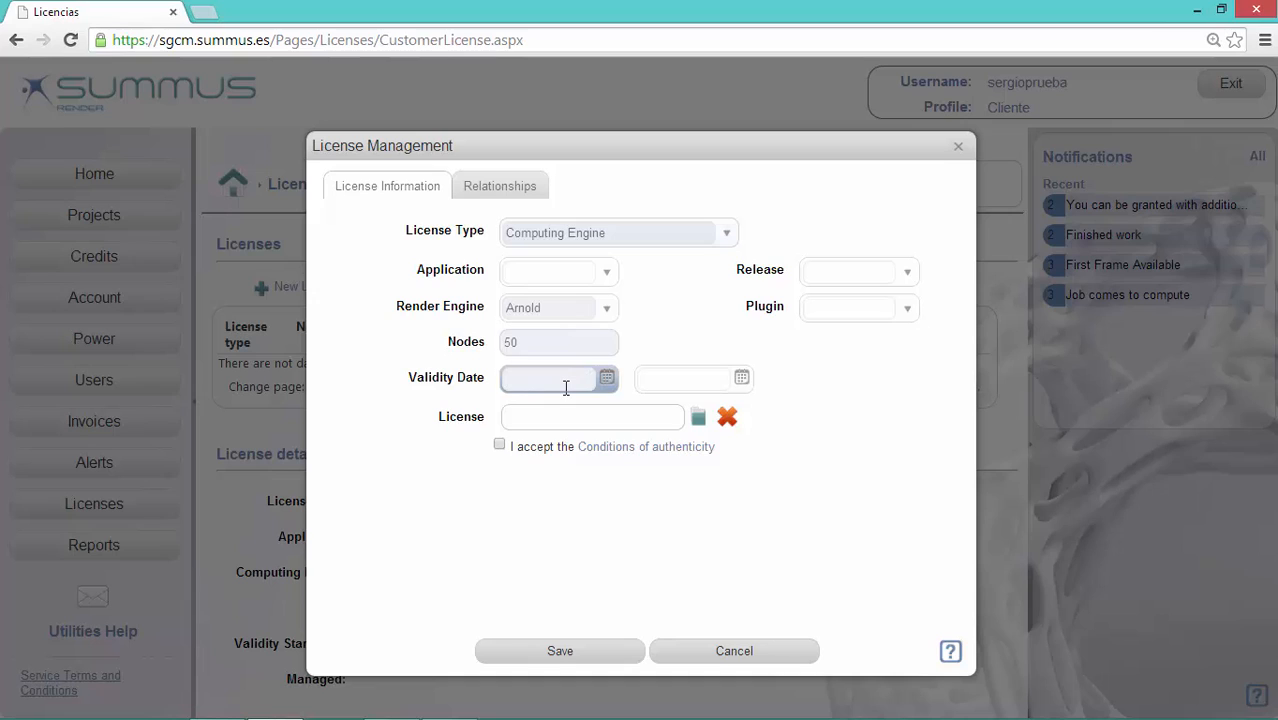
pyautogui.write('01')
pyautogui.click(559, 404)
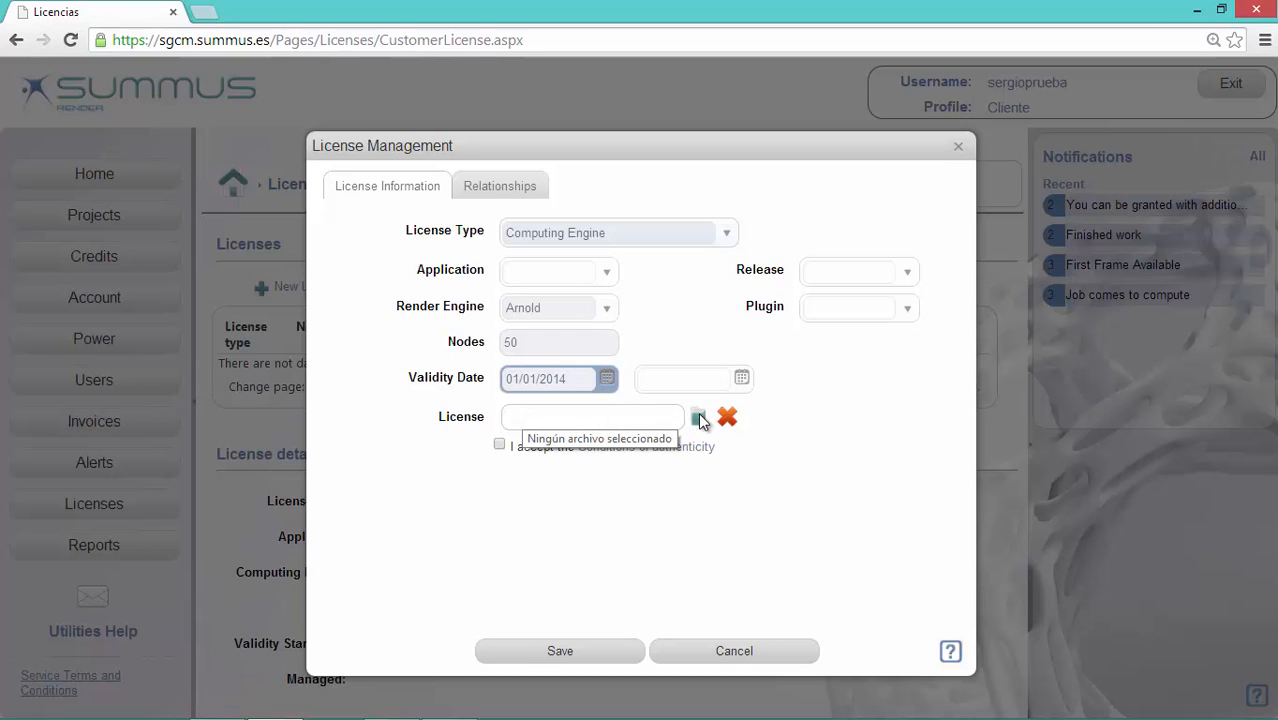
# Leave the license file empty, accept the conditions of authenticity, and save the license.
pyautogui.click(553, 415)
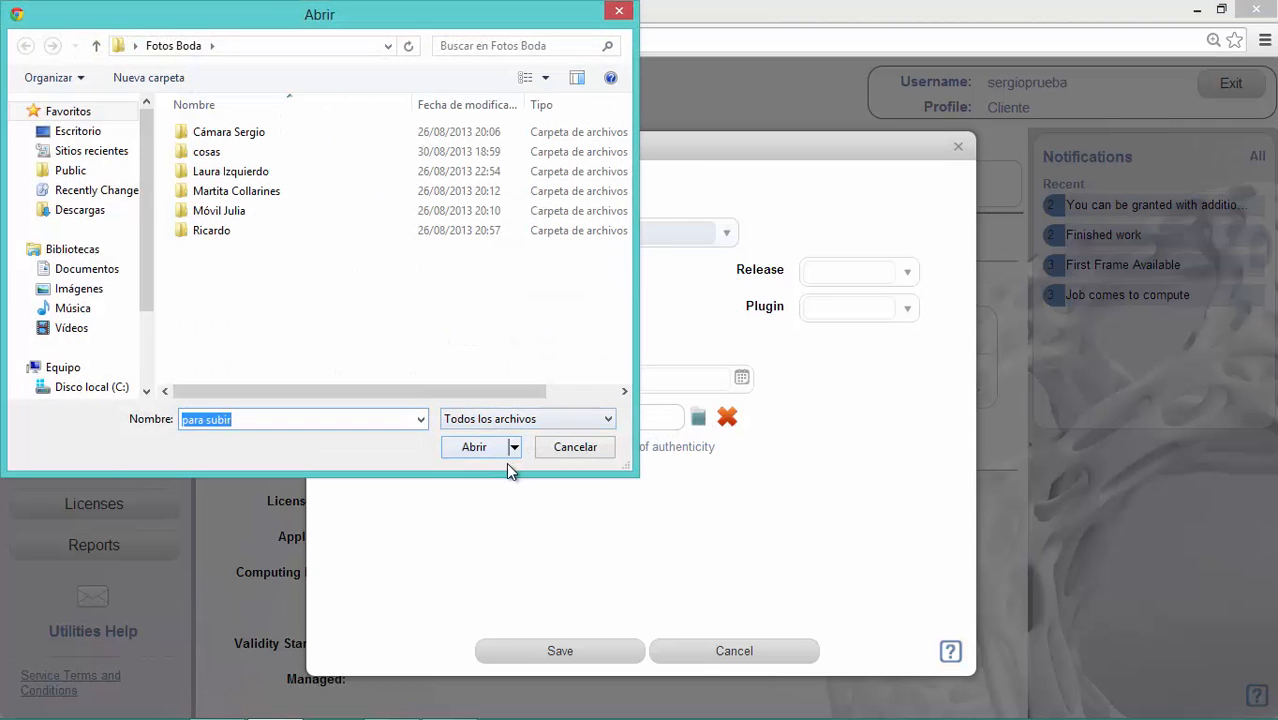
pyautogui.click(573, 447)
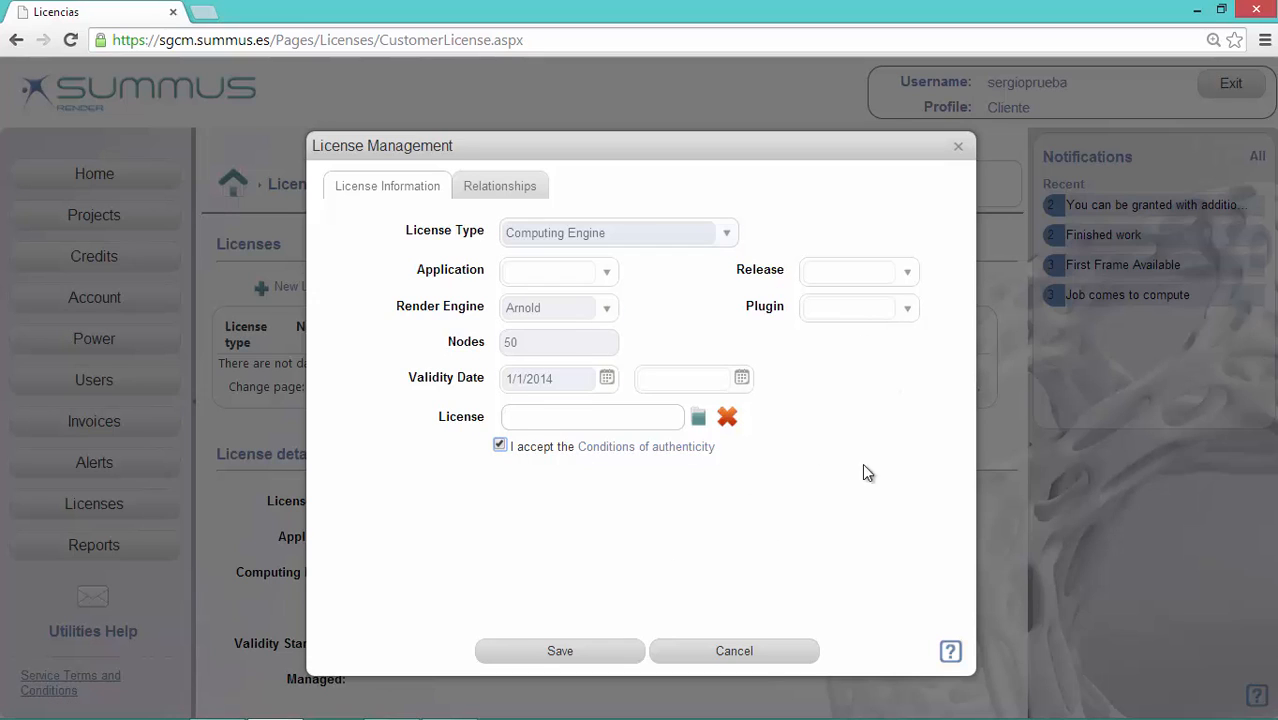
pyautogui.click(559, 653)
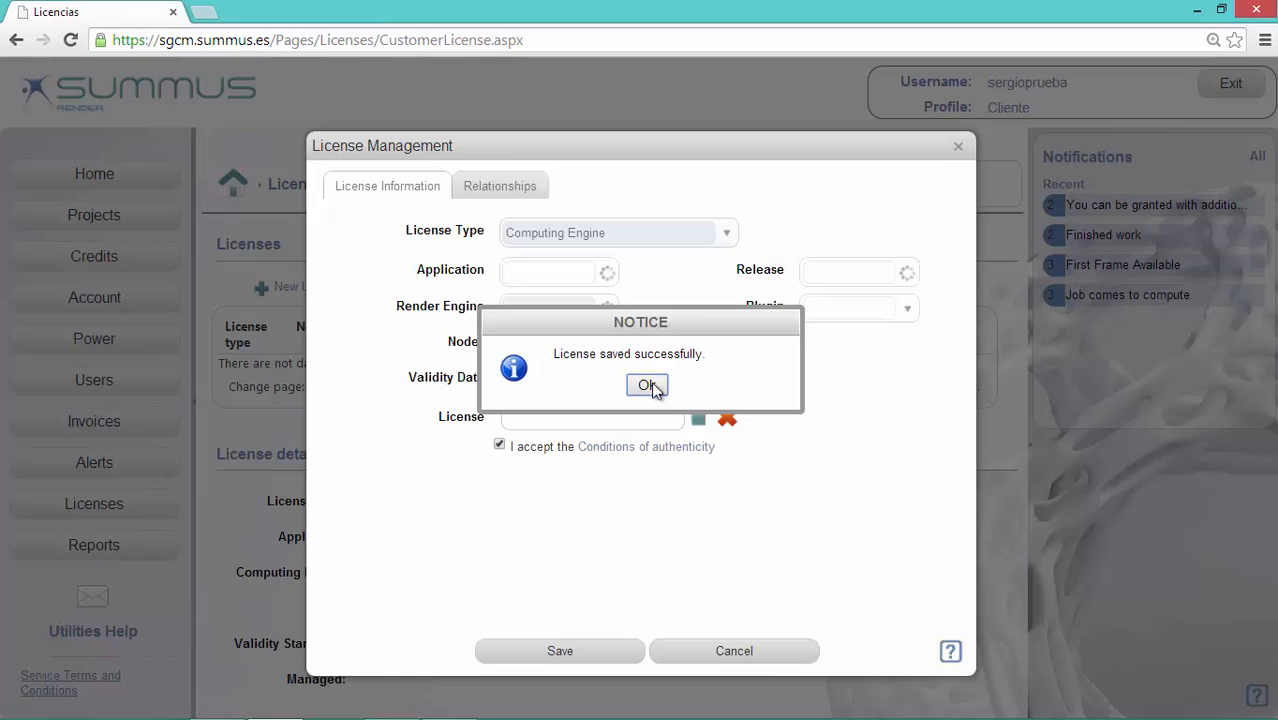
pyautogui.click(647, 385)
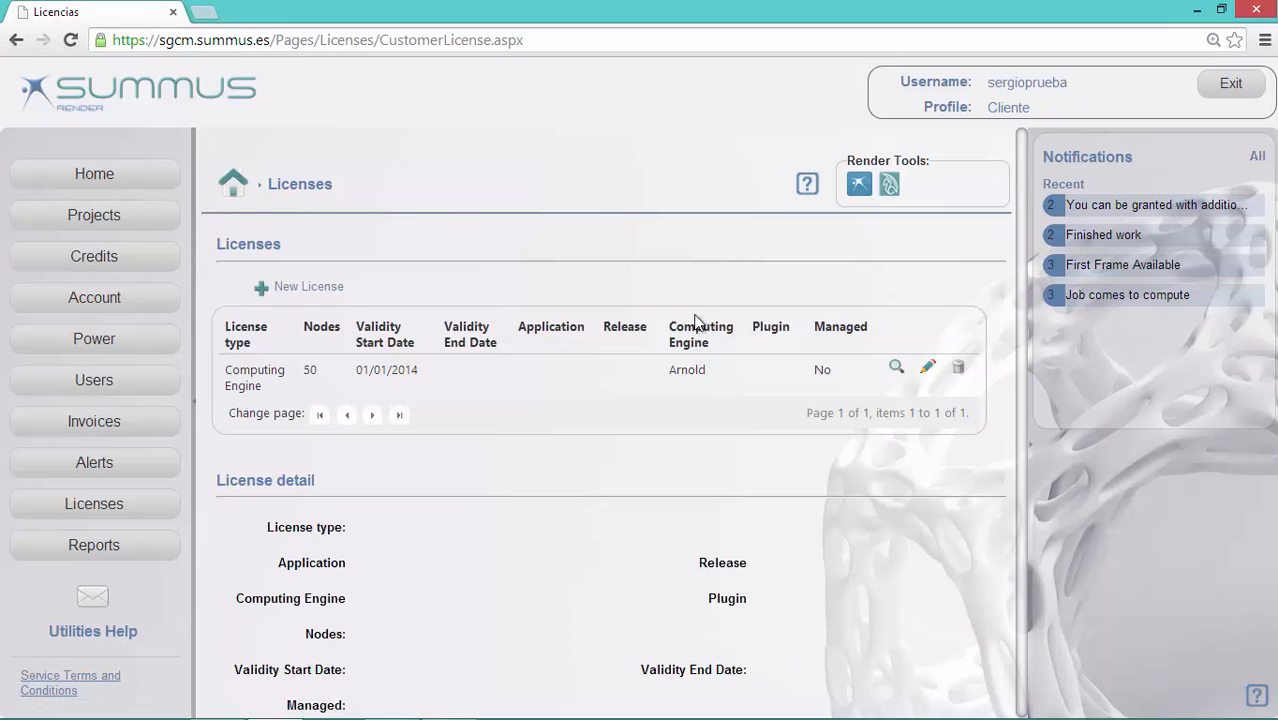
# Return to the Home page to view the power and slots summary.
pyautogui.click(130, 174)
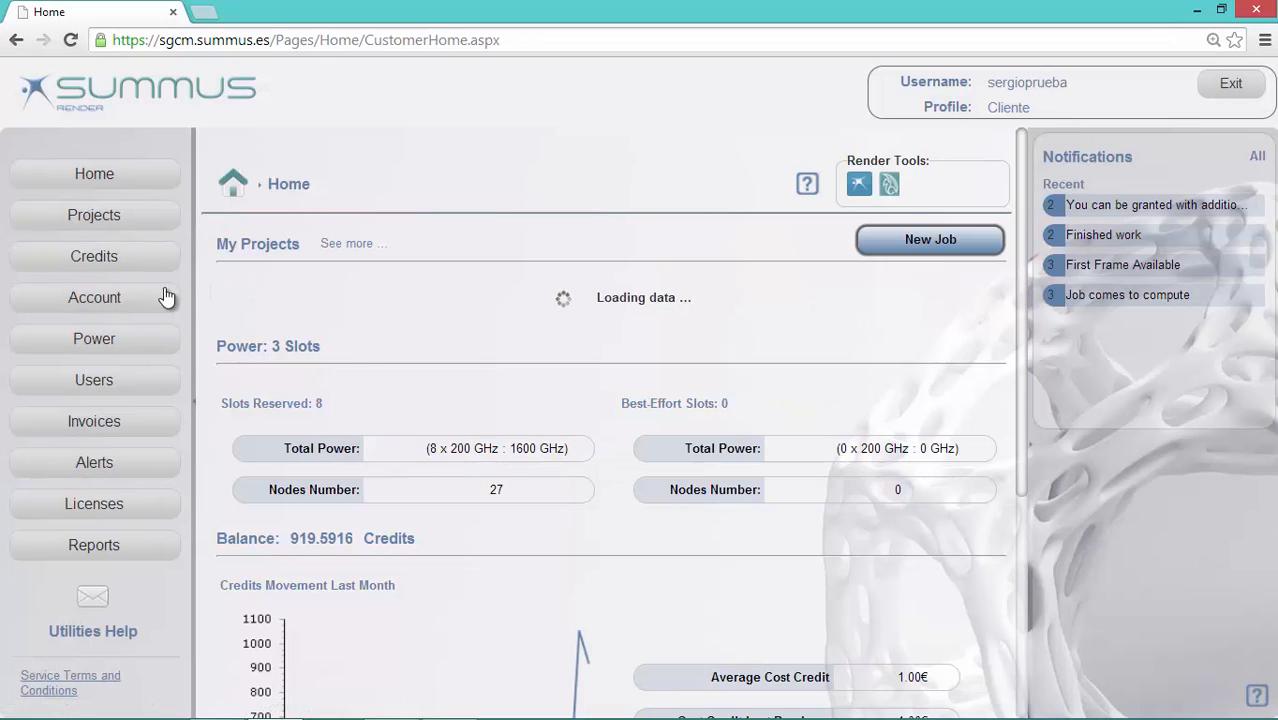
# Start a new job for the SPACE_TOUCH project with Maya 2012 as application release and Arnold as calculation engine.
pyautogui.click(928, 240)
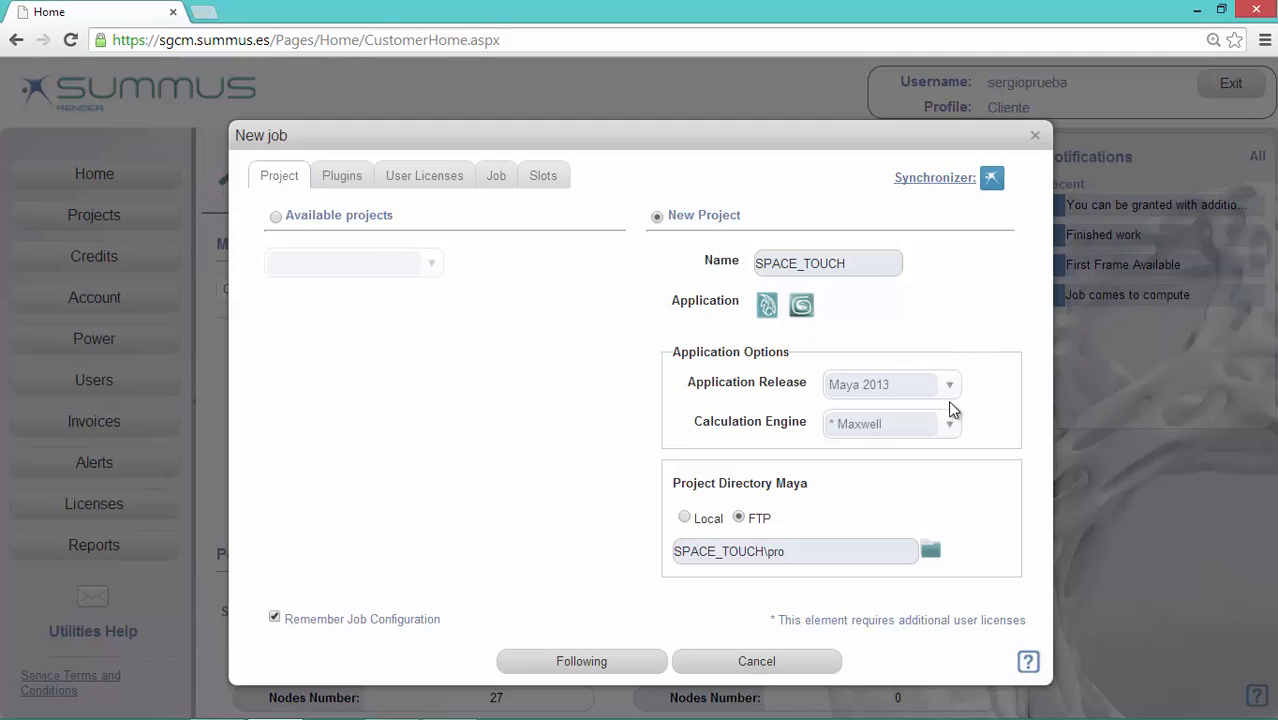
pyautogui.click(950, 424)
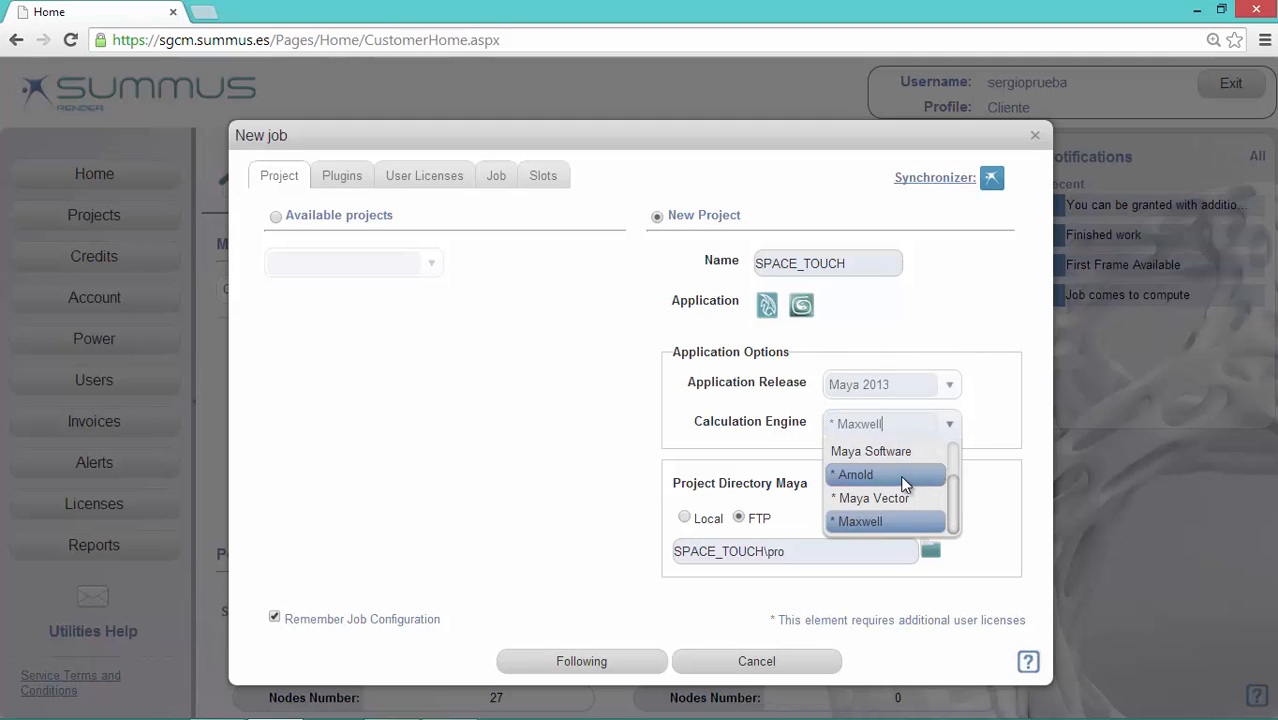
pyautogui.click(949, 385)
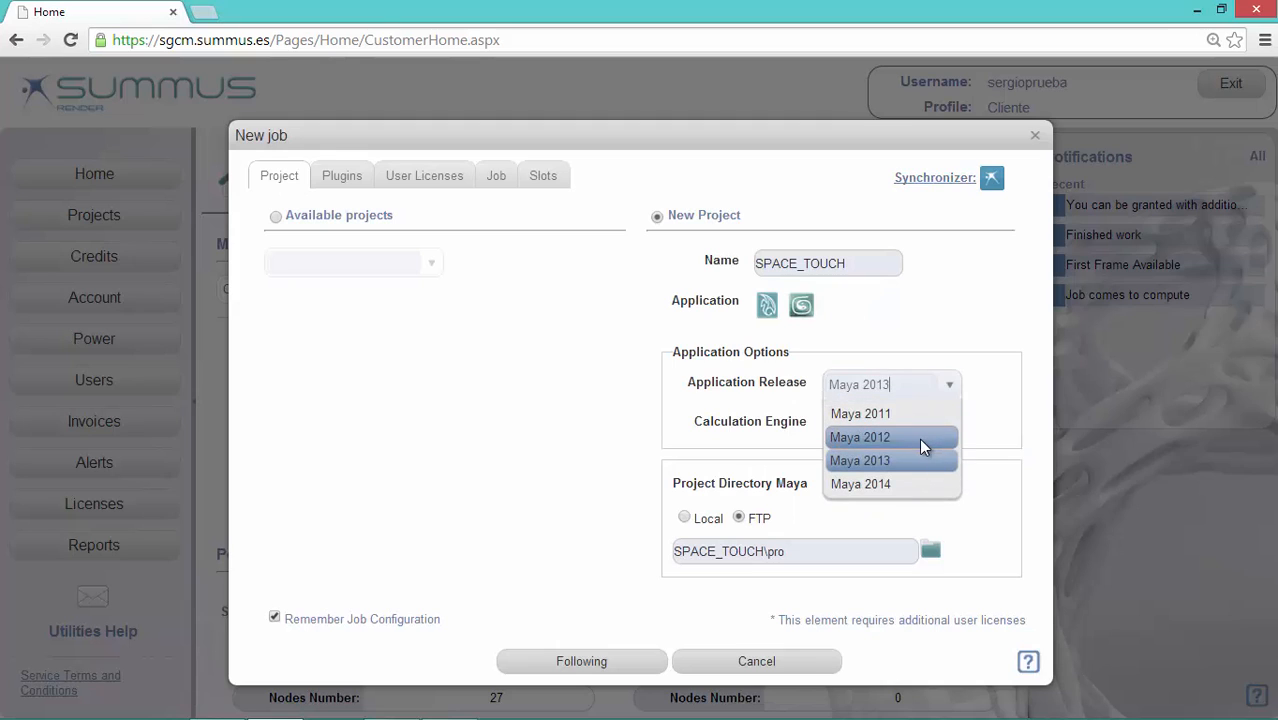
pyautogui.click(919, 437)
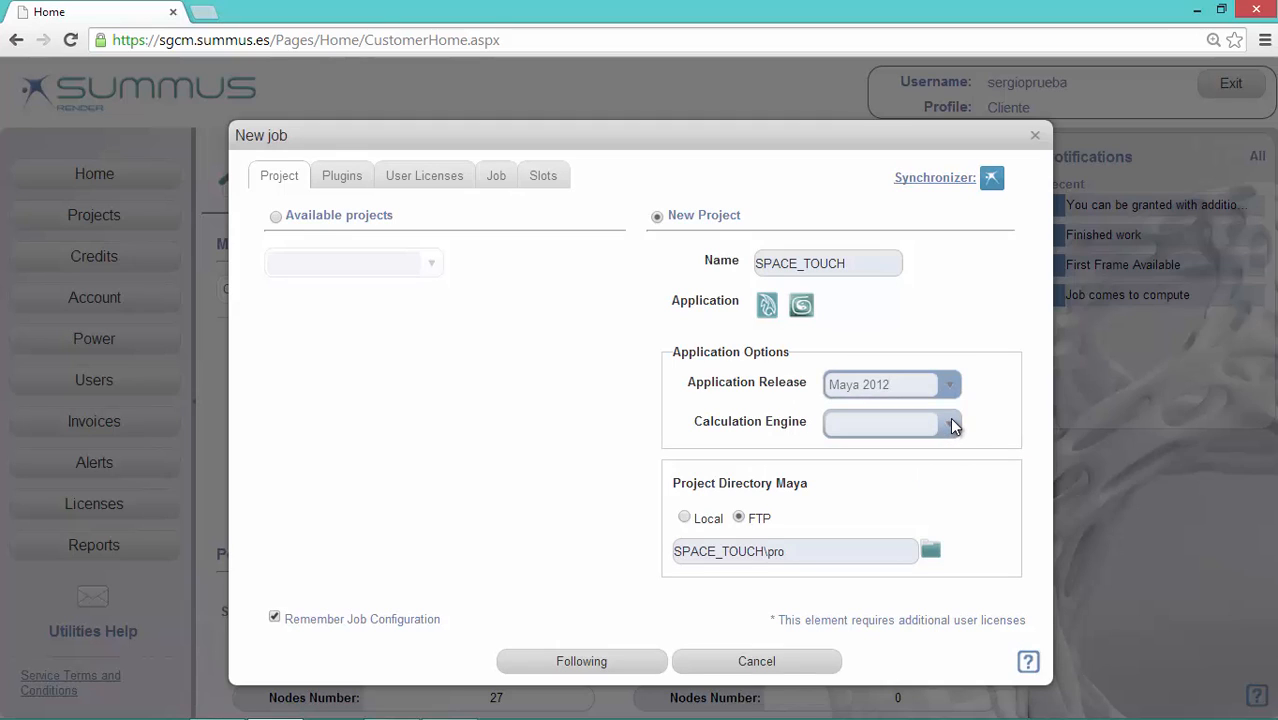
pyautogui.click(950, 417)
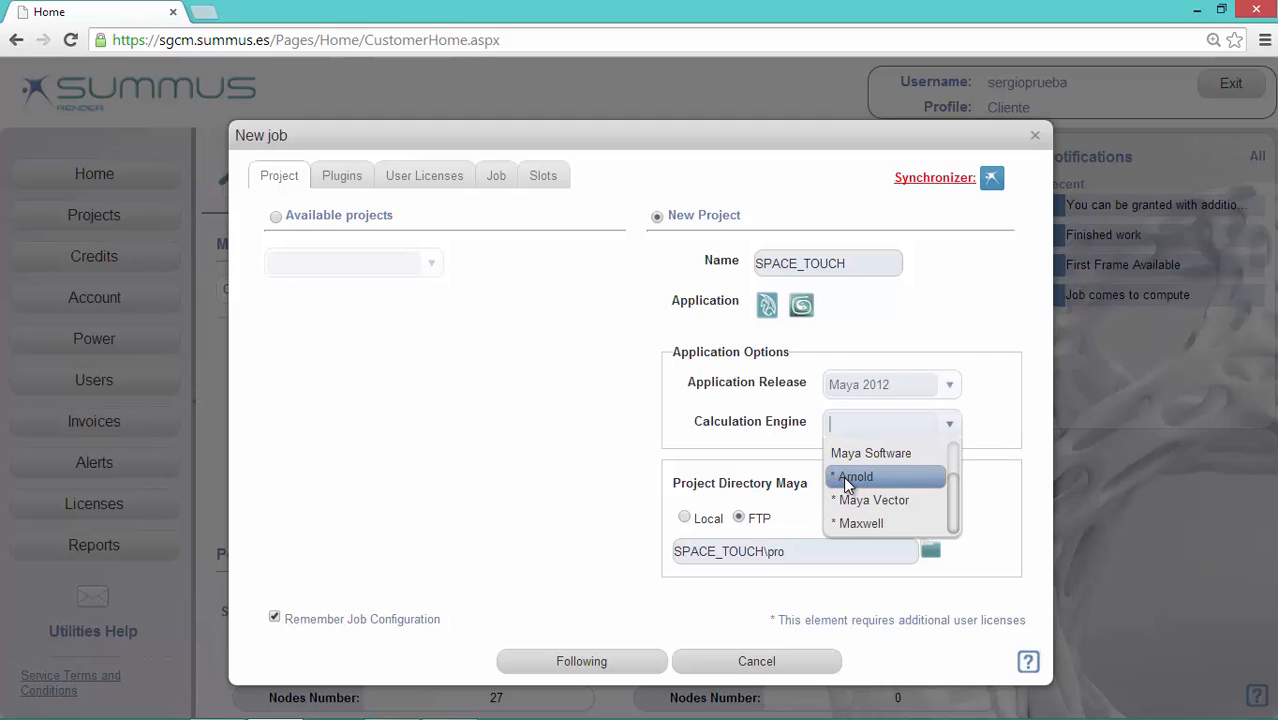
pyautogui.click(611, 349)
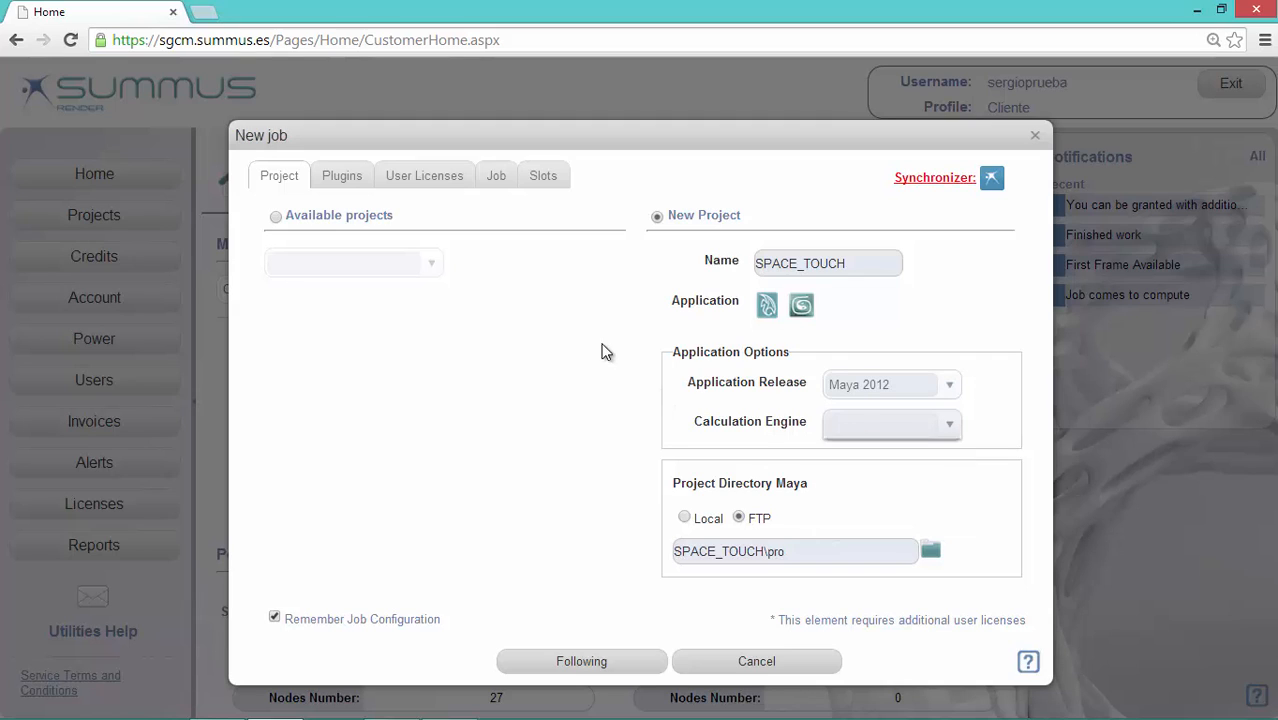
pyautogui.click(912, 430)
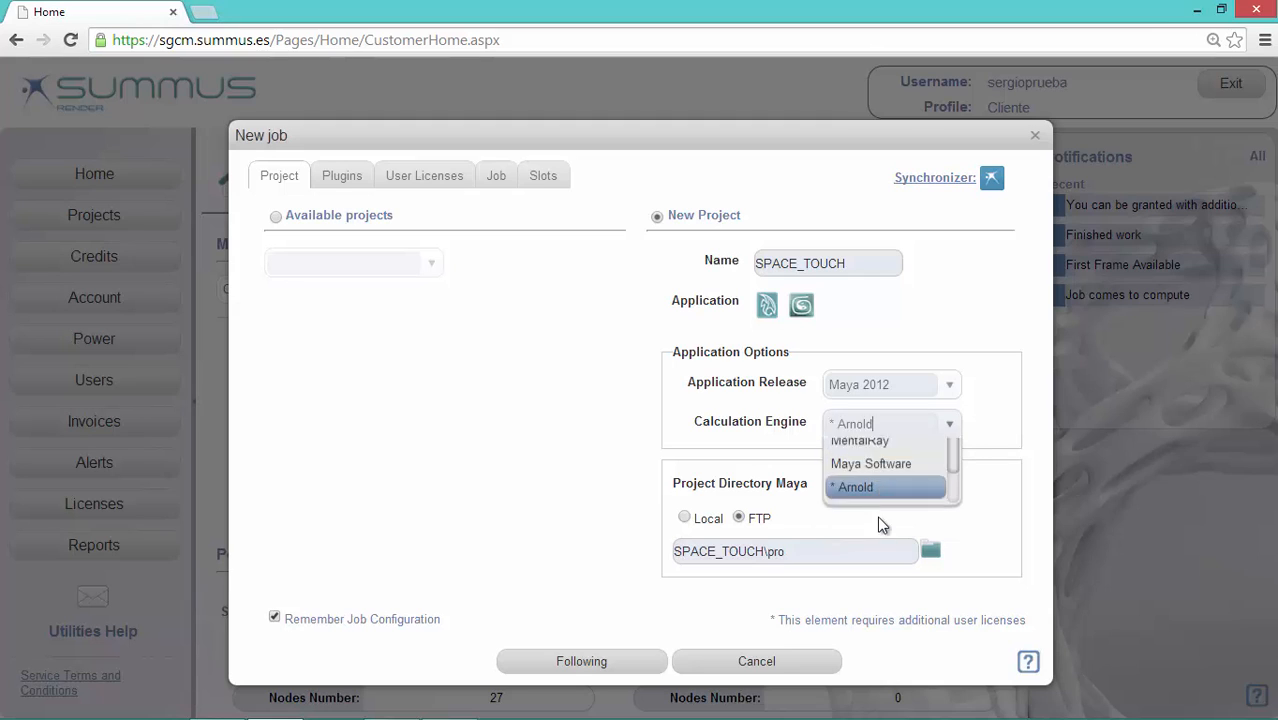
pyautogui.click(881, 525)
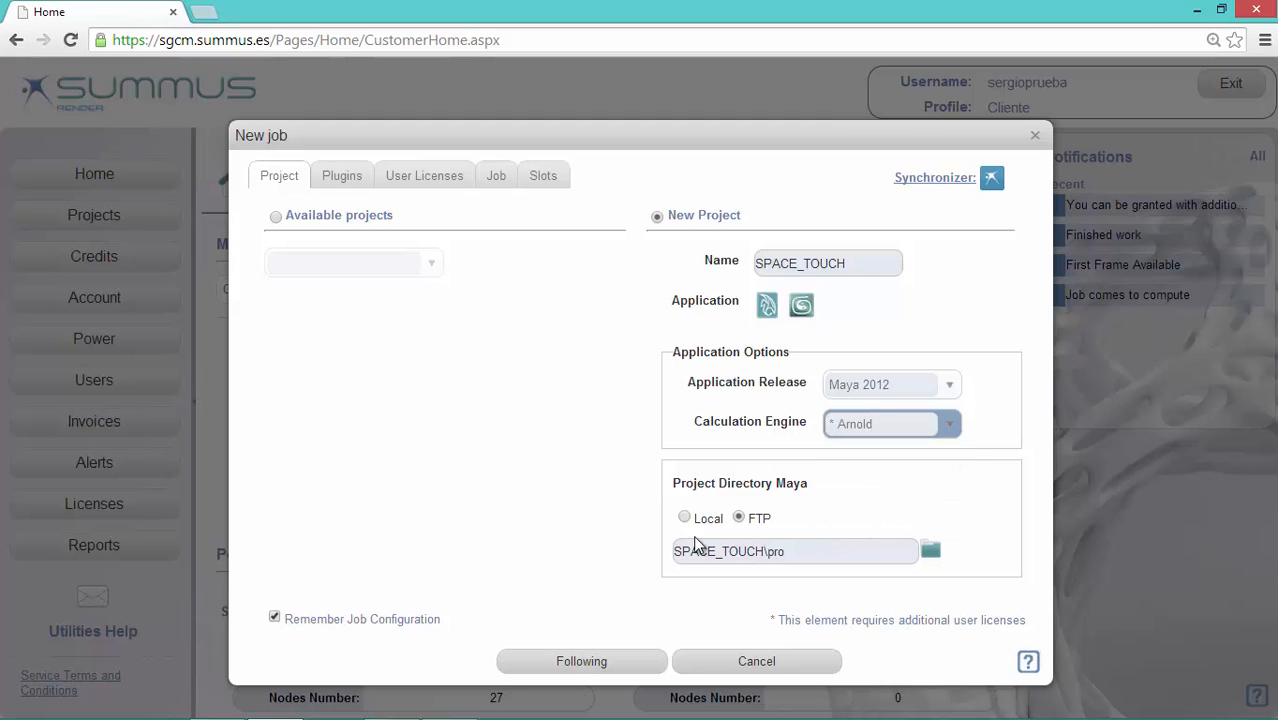
# Review the new job's plugins, user licenses, job attributes and computing slots, and cancel the job.
pyautogui.click(340, 186)
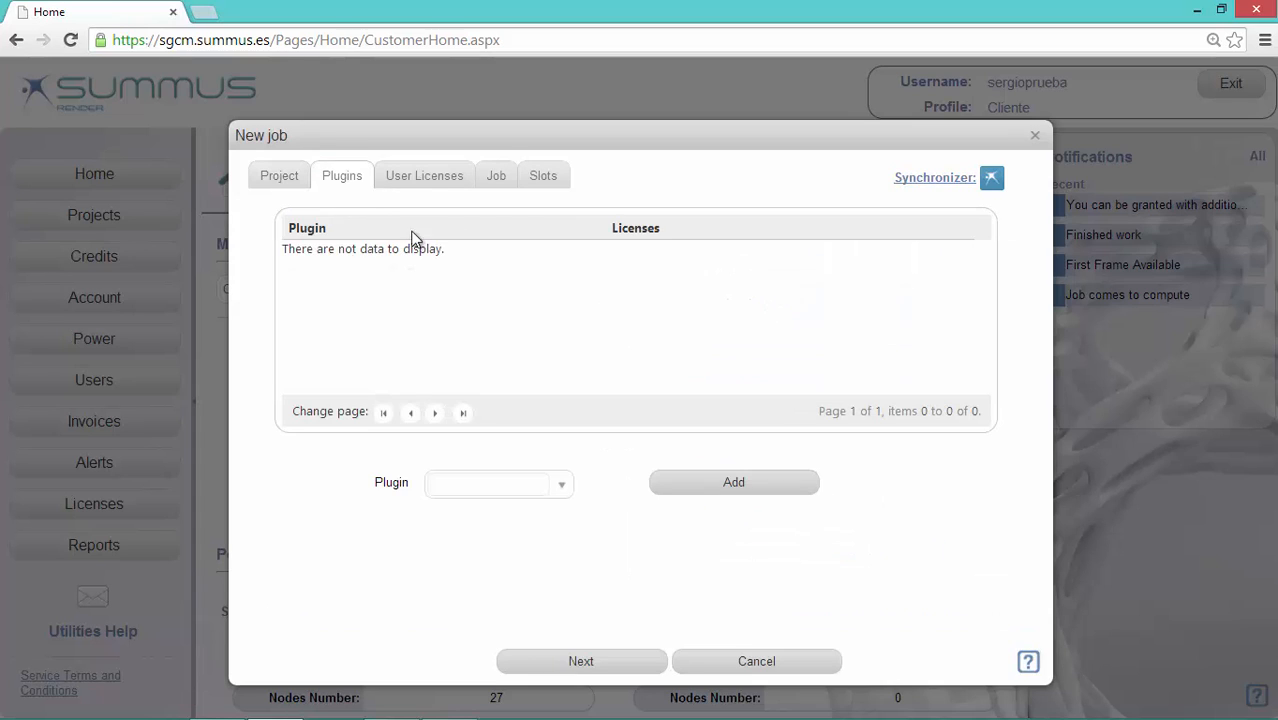
pyautogui.click(426, 180)
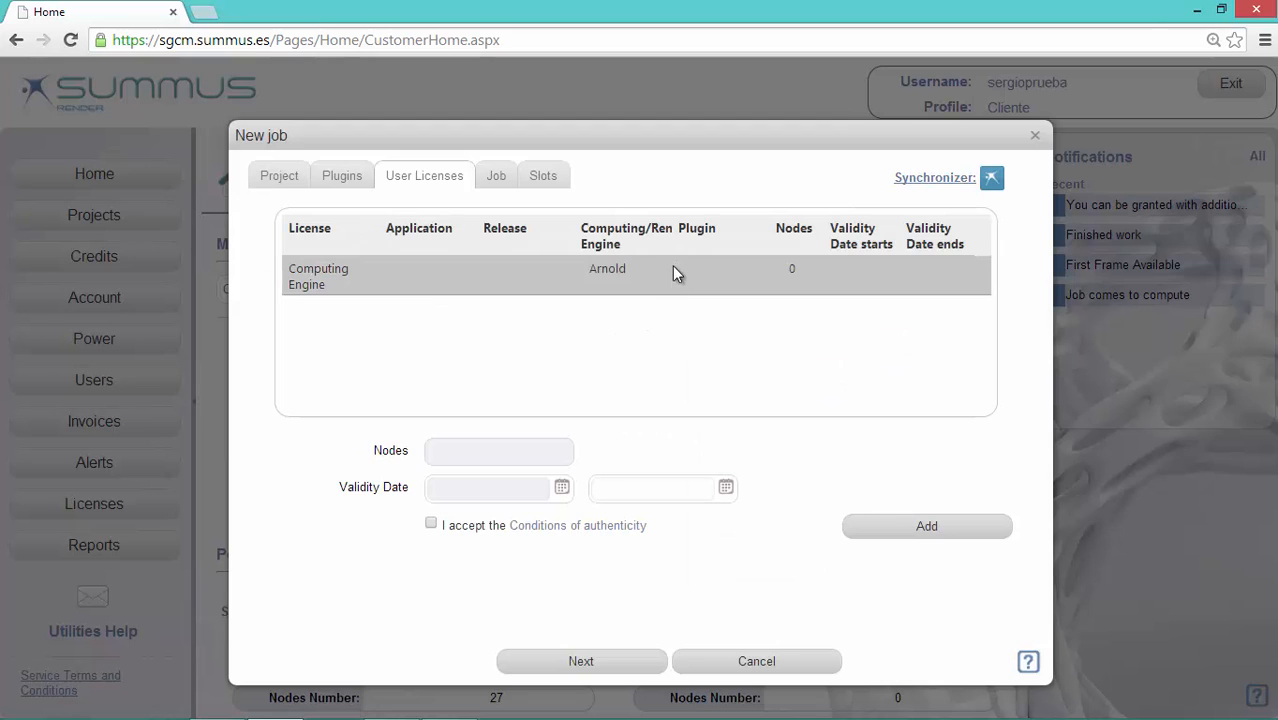
pyautogui.click(495, 176)
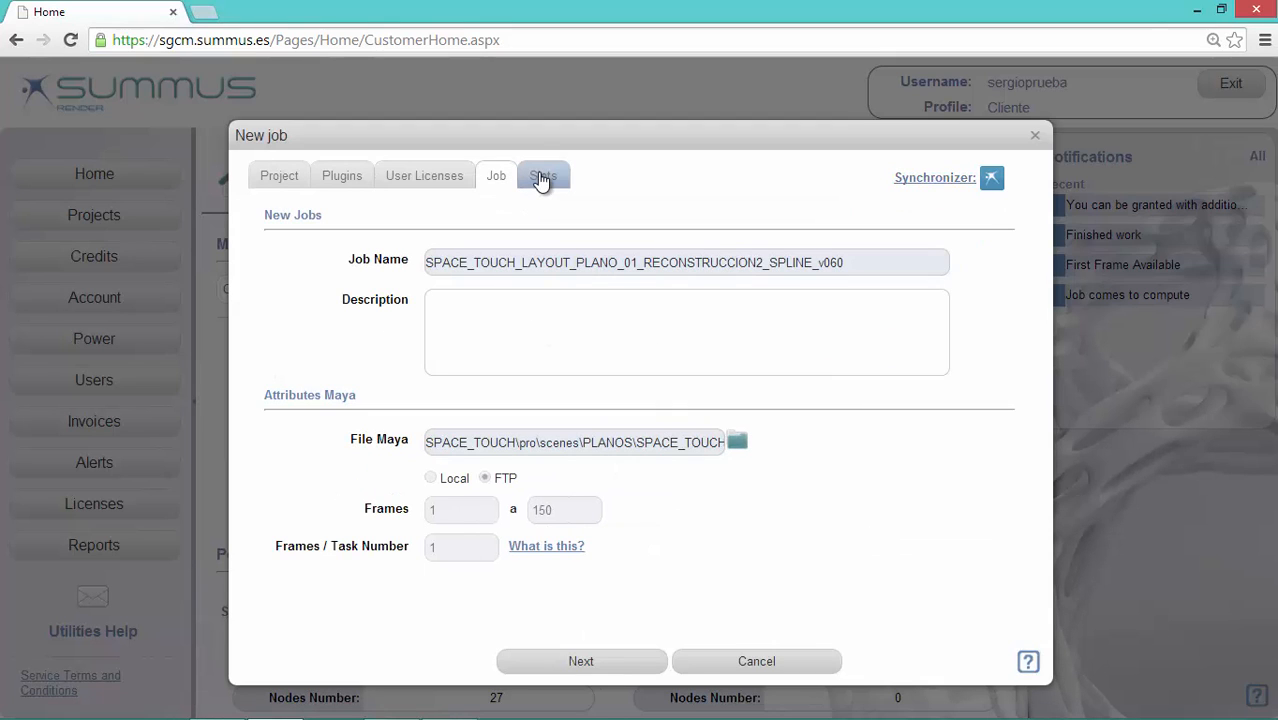
pyautogui.click(541, 177)
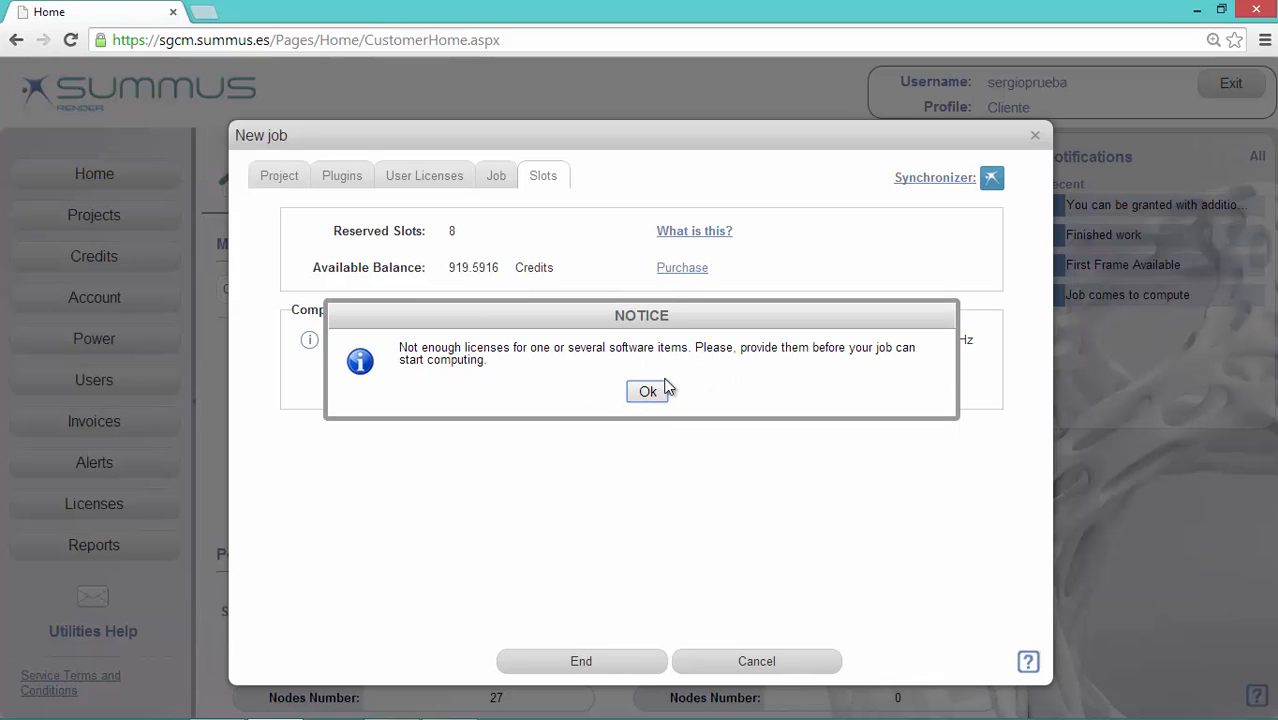
pyautogui.click(652, 392)
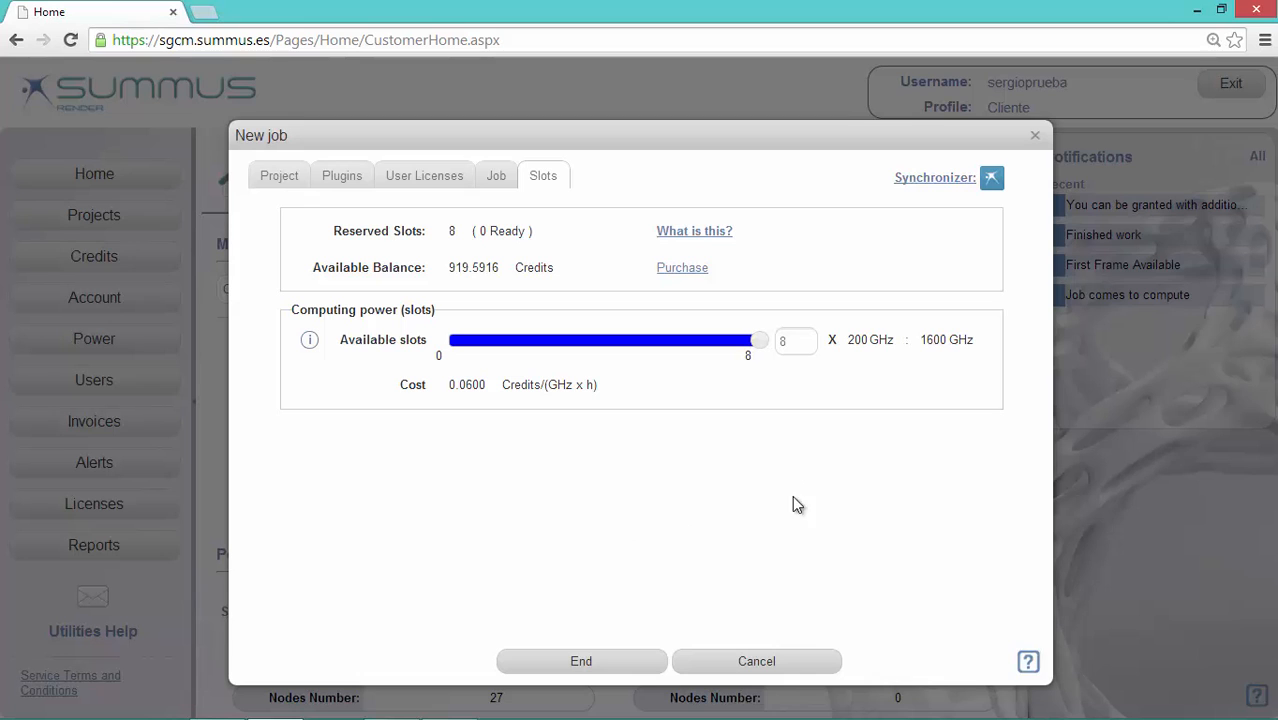
pyautogui.click(789, 655)
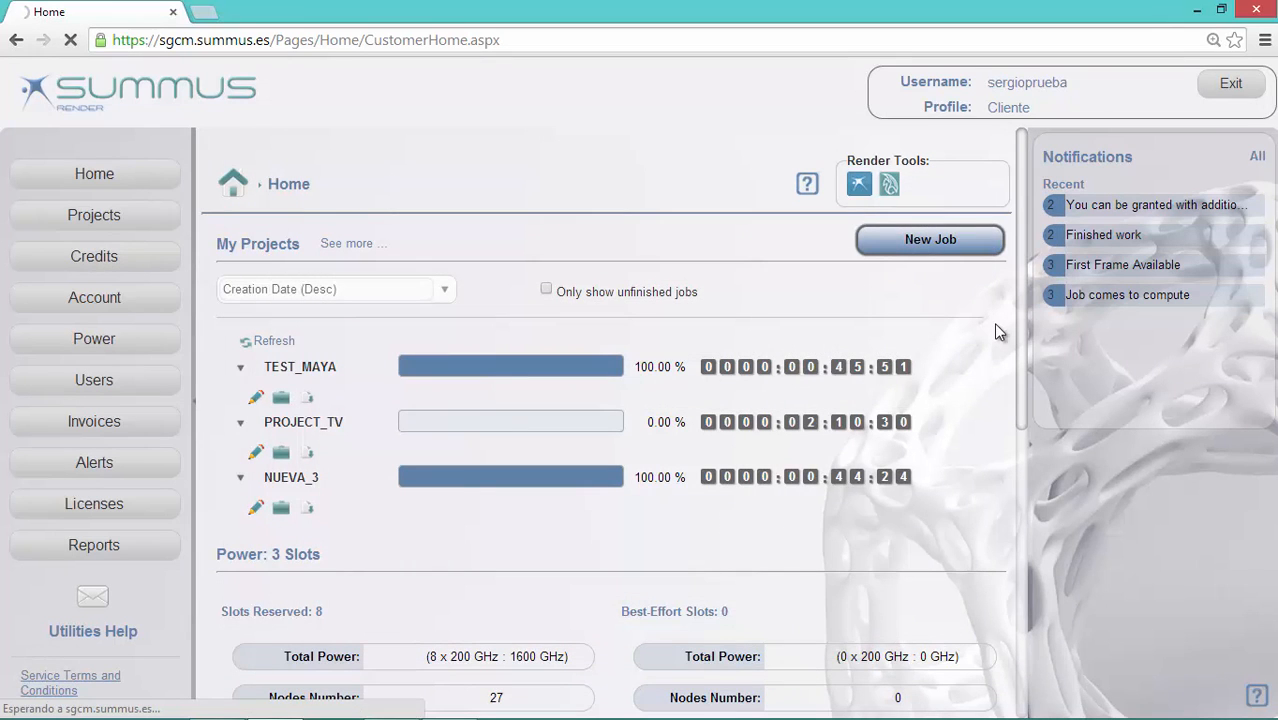